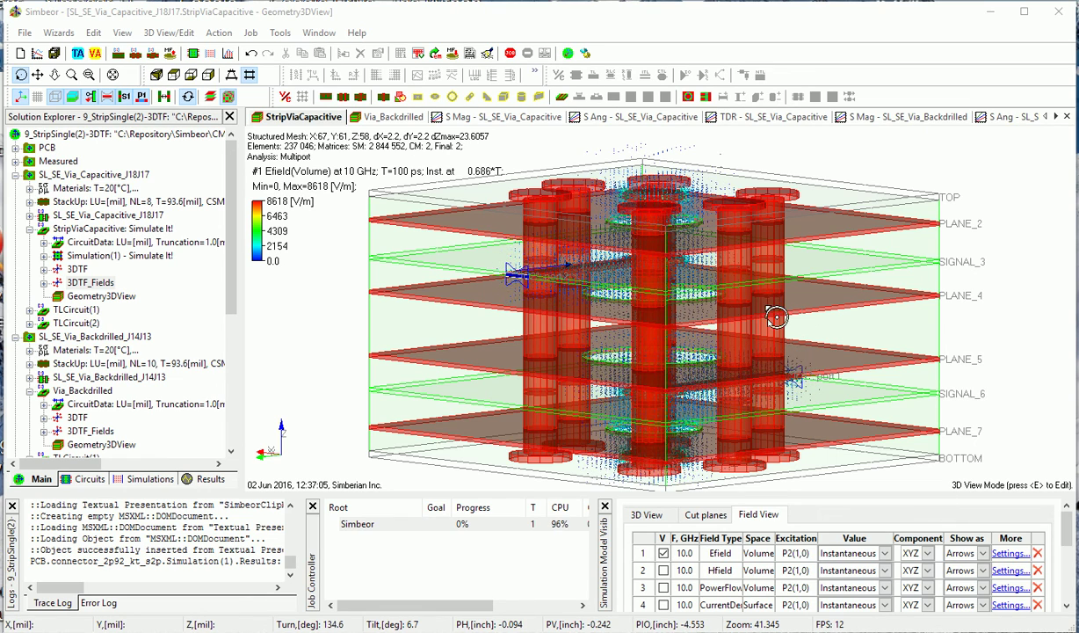
Tilt the via model to a higher angle and zoom in on its electric field.
mouse_move(757, 316)
left_mouse_down()
mouse_move(712, 334)
mouse_move(681, 307)
left_mouse_up()
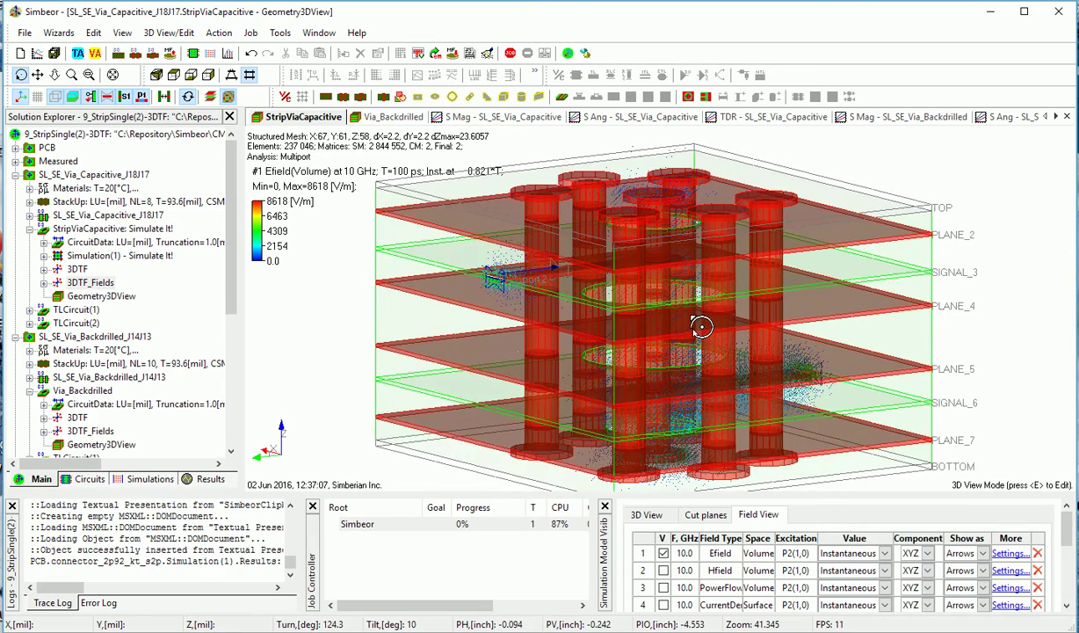
scroll(681, 312, "up", 2)
scroll(701, 326, "up", 2)
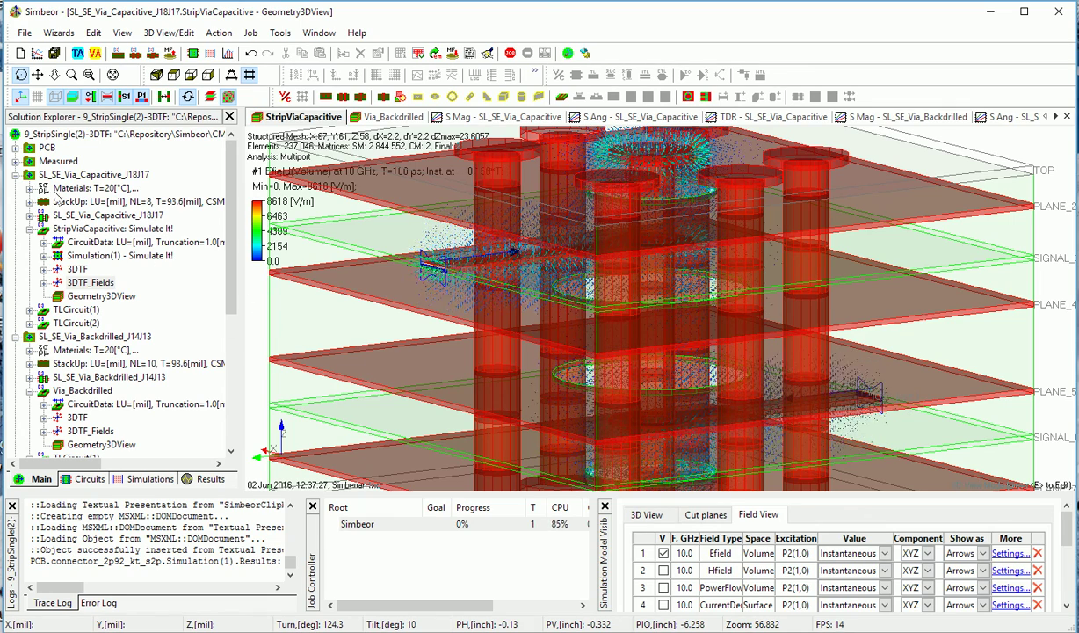
Expand and collapse the 15-layer StackUp and six Materials, orbiting the model between.
left_click(31, 201)
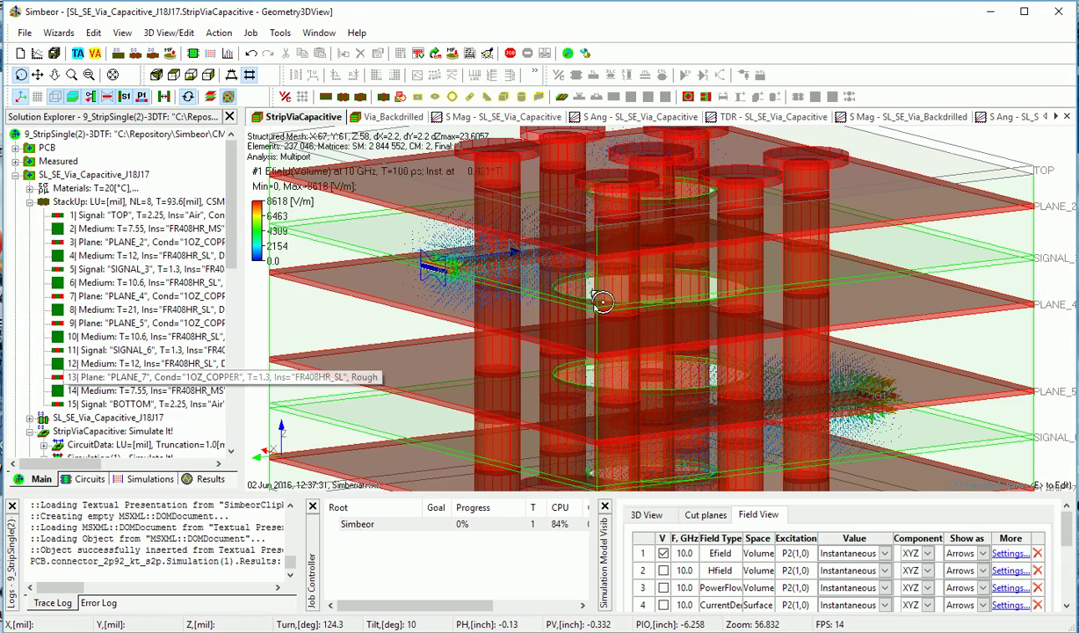
left_click_drag(582, 290, 838, 316)
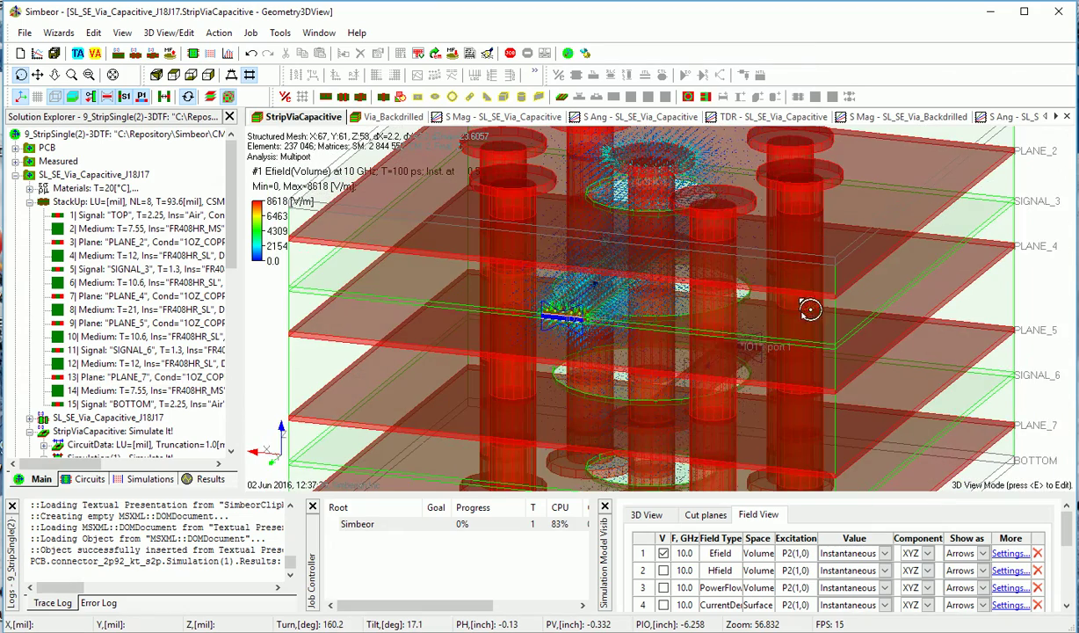
left_click_drag(758, 276, 605, 275)
left_click(30, 202)
left_click(30, 188)
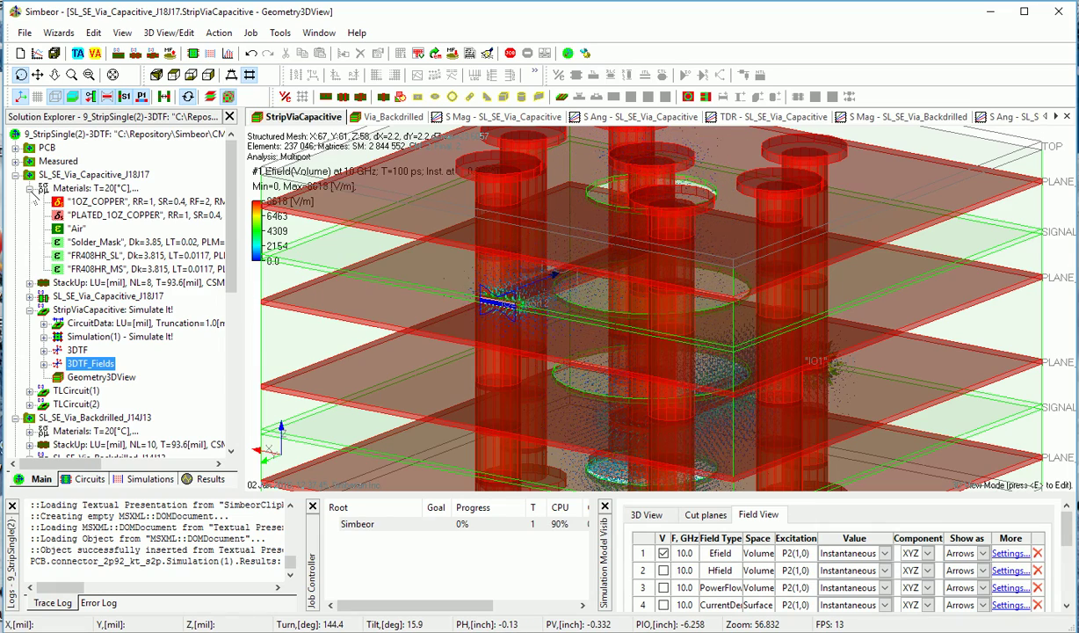
left_click(30, 188)
Zoom into a near side view of the feeding strip and the via antipad.
left_click_drag(545, 286, 510, 283)
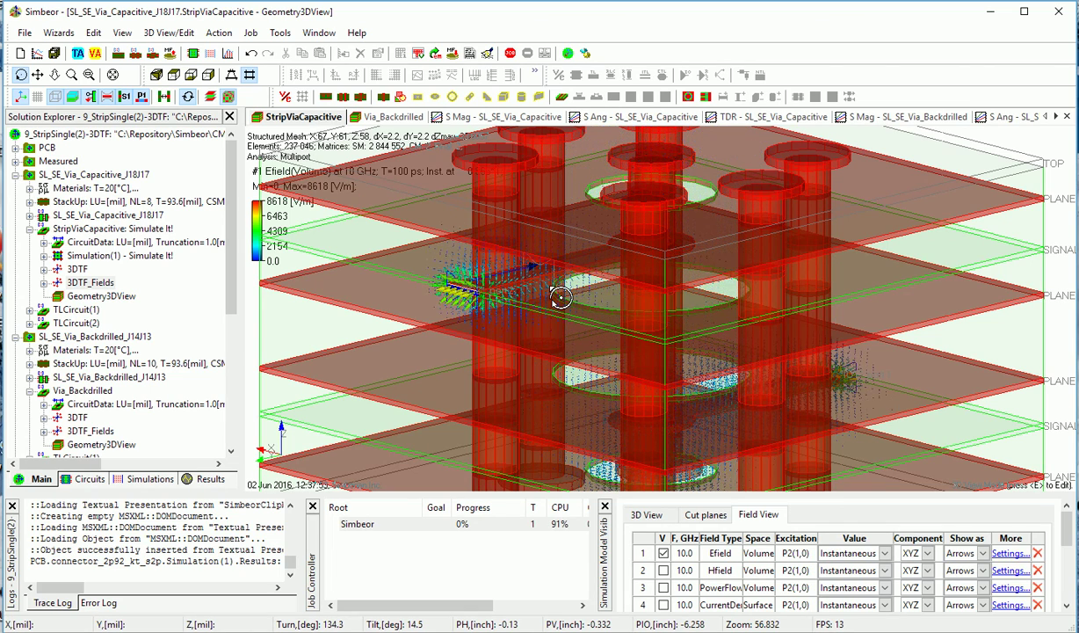
left_click_drag(559, 297, 590, 340)
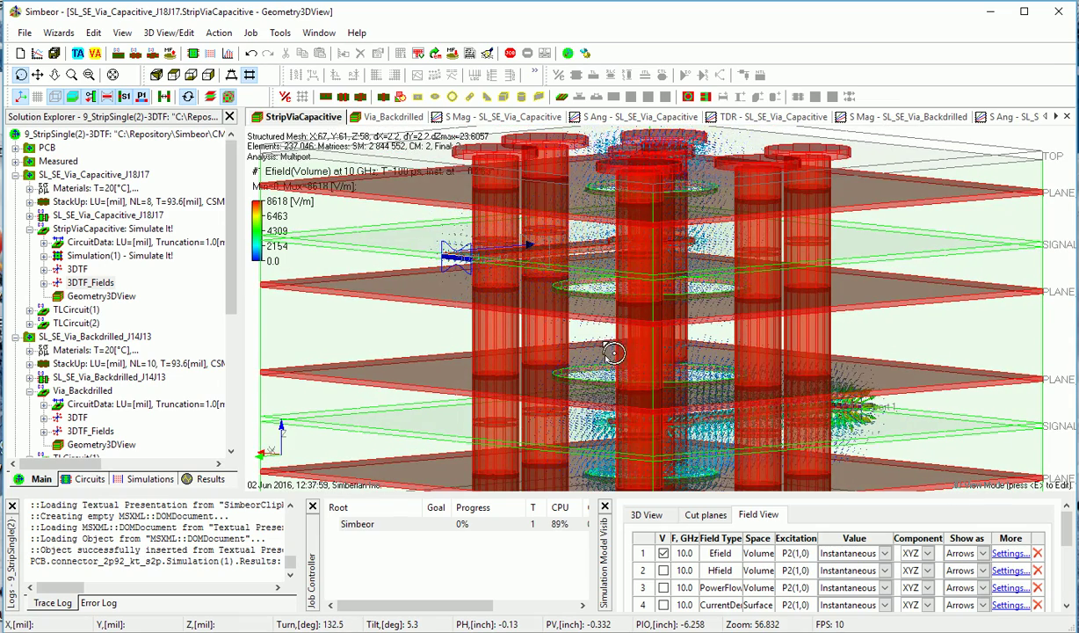
scroll(642, 438, "up", 2)
mouse_move(641, 366)
middle_mouse_down()
mouse_move(620, 356)
mouse_move(622, 375)
middle_mouse_up()
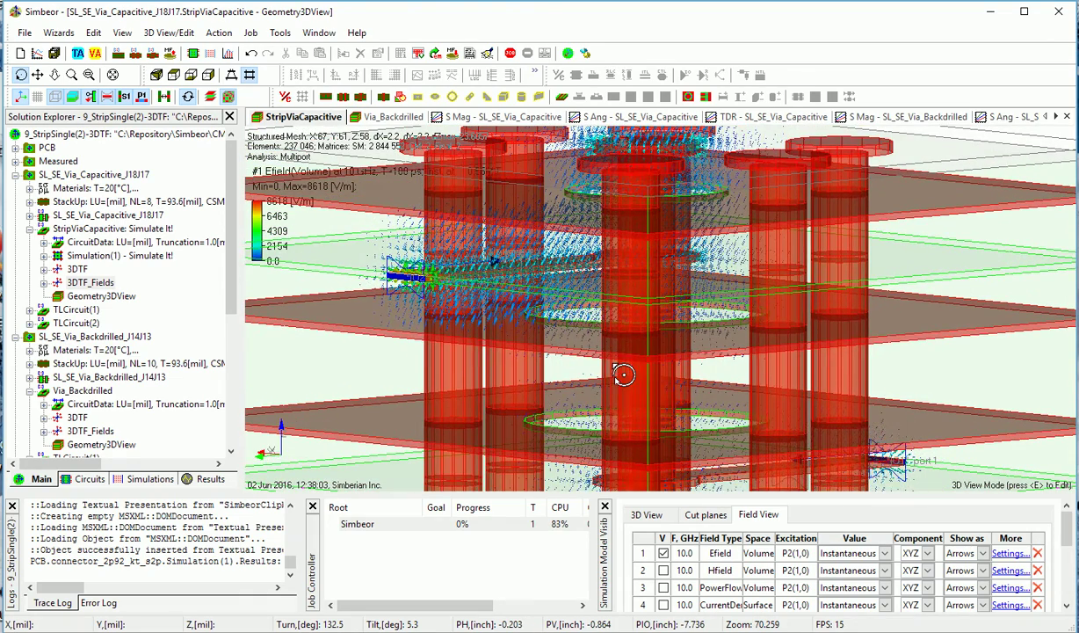
mouse_move(378, 279)
left_mouse_down()
mouse_move(378, 294)
mouse_move(395, 286)
left_mouse_up()
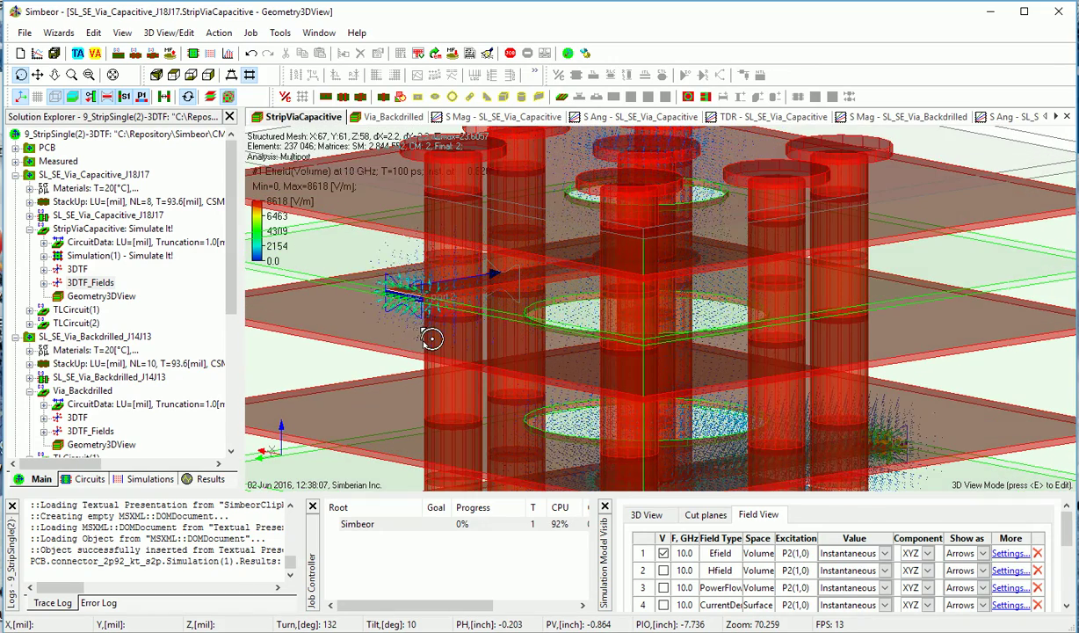
scroll(433, 338, "up", 4)
middle_click_drag(472, 299, 616, 344)
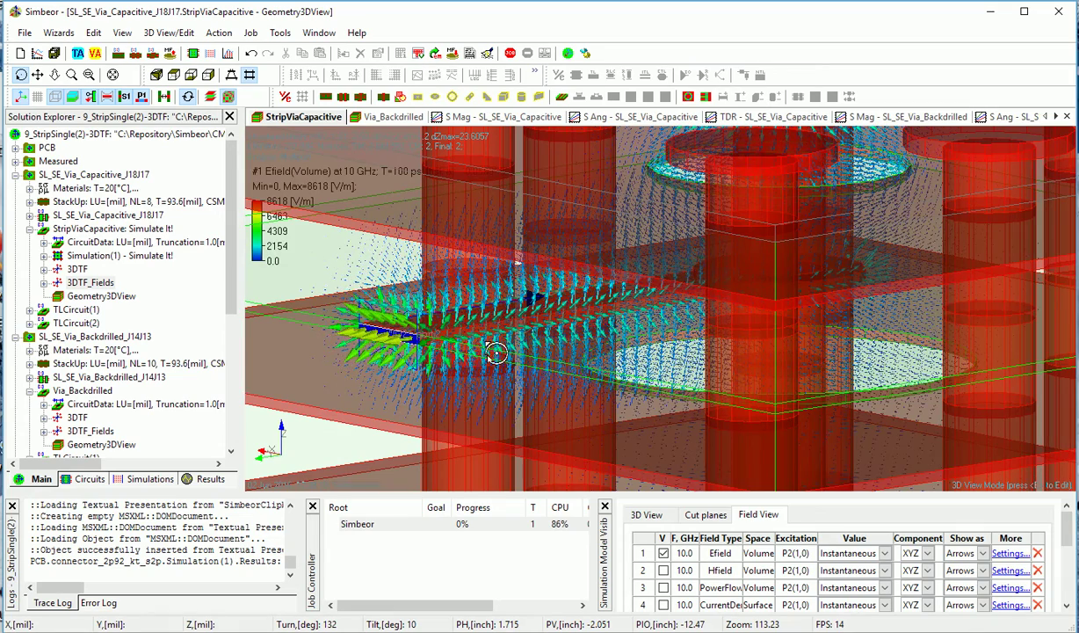
mouse_move(573, 346)
left_mouse_down()
mouse_move(625, 326)
mouse_move(620, 336)
left_mouse_up()
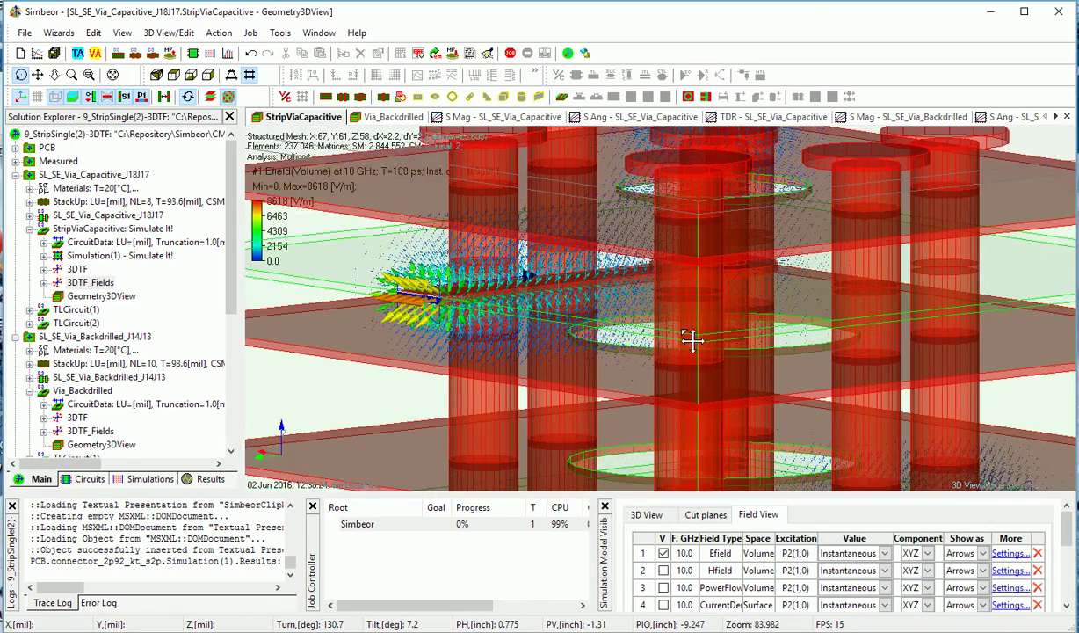
middle_click_drag(708, 345, 634, 273)
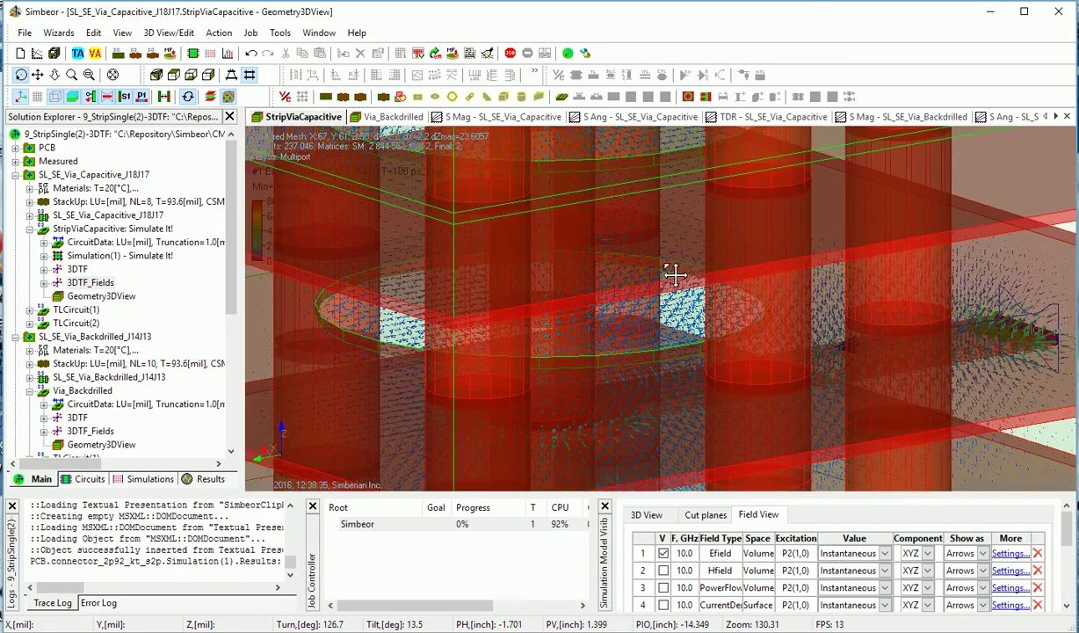
Zoom out, orbit and re-centre into a low side view of the via structure.
scroll(668, 272, "down", 1)
scroll(647, 270, "down", 2)
scroll(647, 270, "down", 3)
left_click_drag(457, 241, 656, 243)
scroll(633, 244, "up", 3)
left_click_drag(573, 248, 508, 246)
scroll(607, 351, "up", 1)
left_click_drag(606, 351, 538, 306)
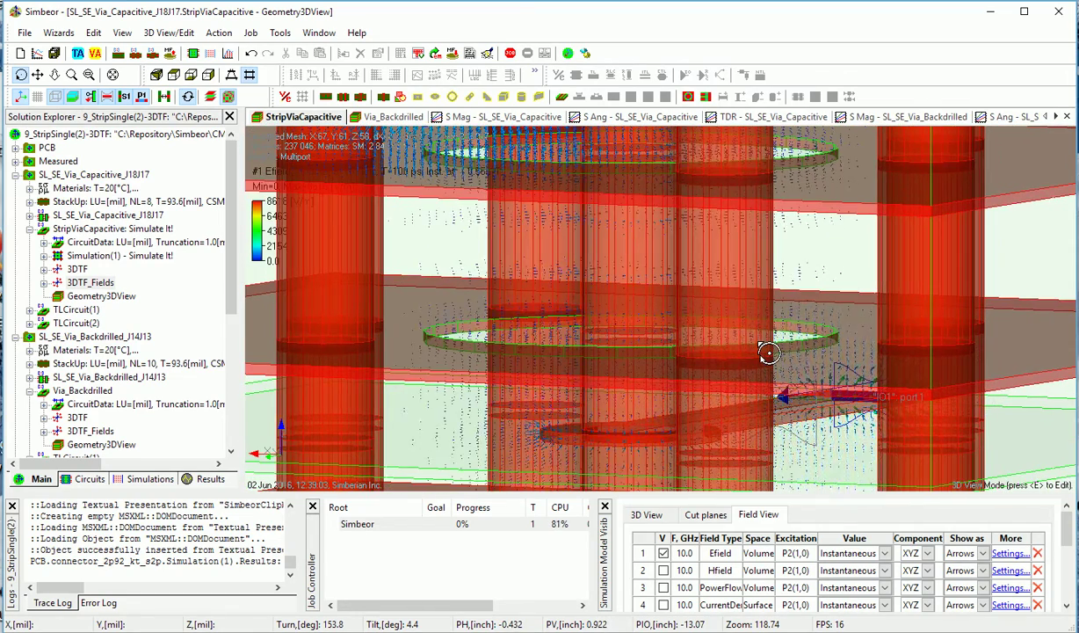
scroll(768, 354, "down", 4)
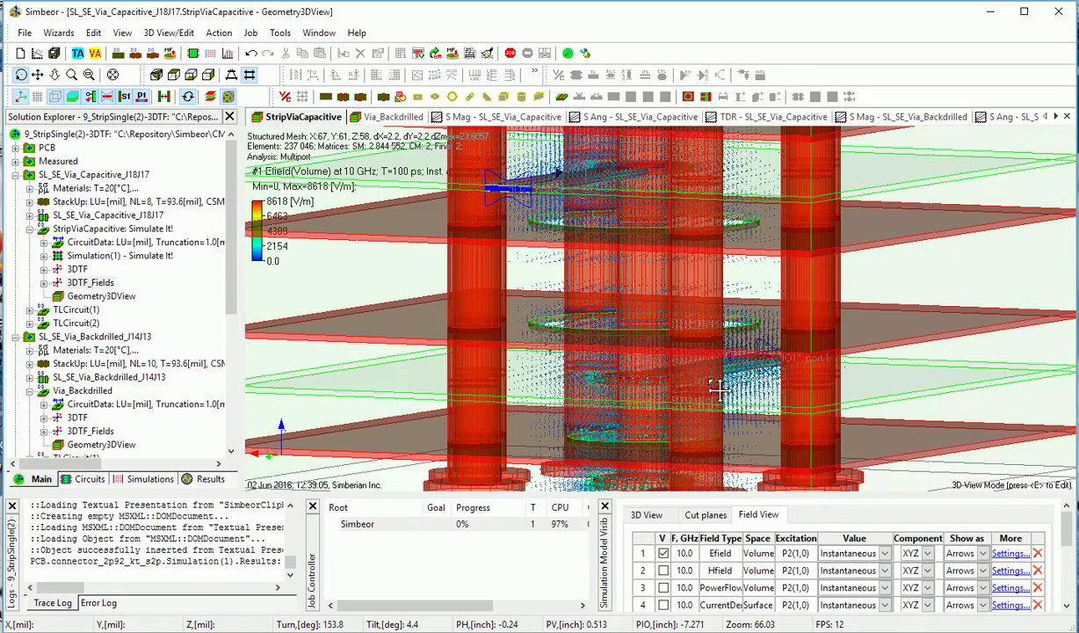
Frame the upper via tops, then widen to the lower vias and bottom plane.
mouse_move(717, 389)
middle_mouse_down()
mouse_move(718, 284)
mouse_move(720, 330)
middle_mouse_up()
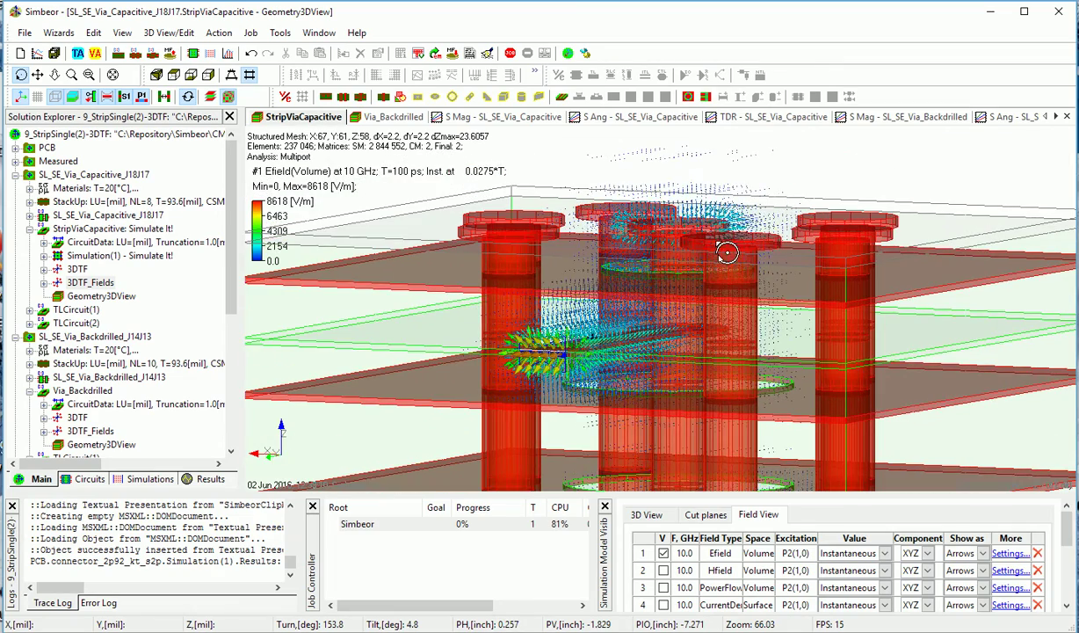
scroll(715, 253, "up", 4)
middle_click_drag(716, 252, 694, 372)
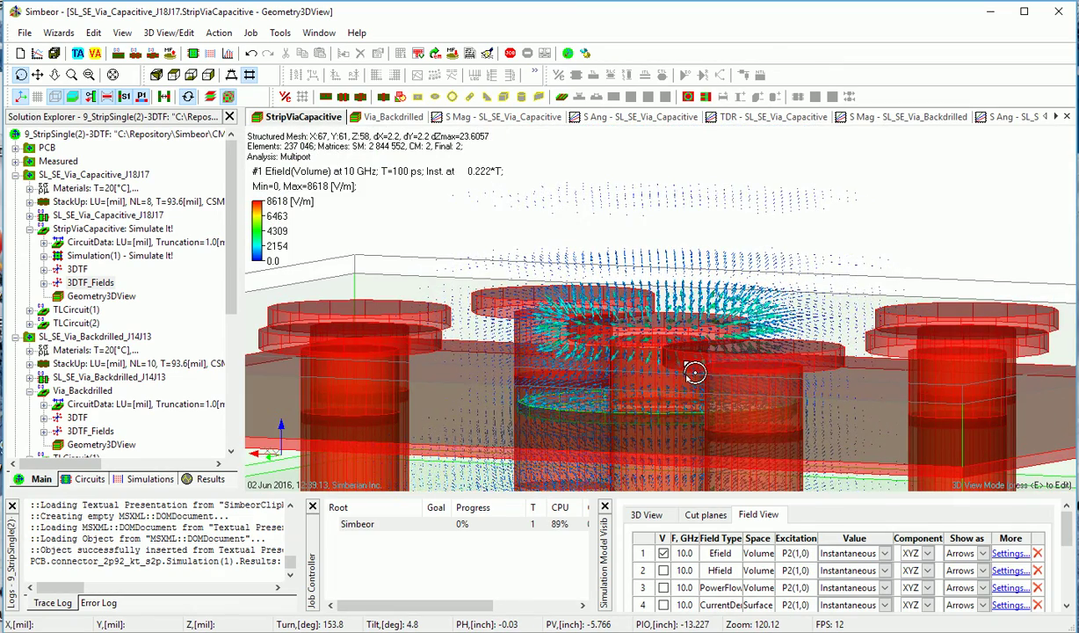
scroll(694, 372, "down", 2)
scroll(693, 376, "down", 1)
middle_click_drag(692, 376, 694, 254)
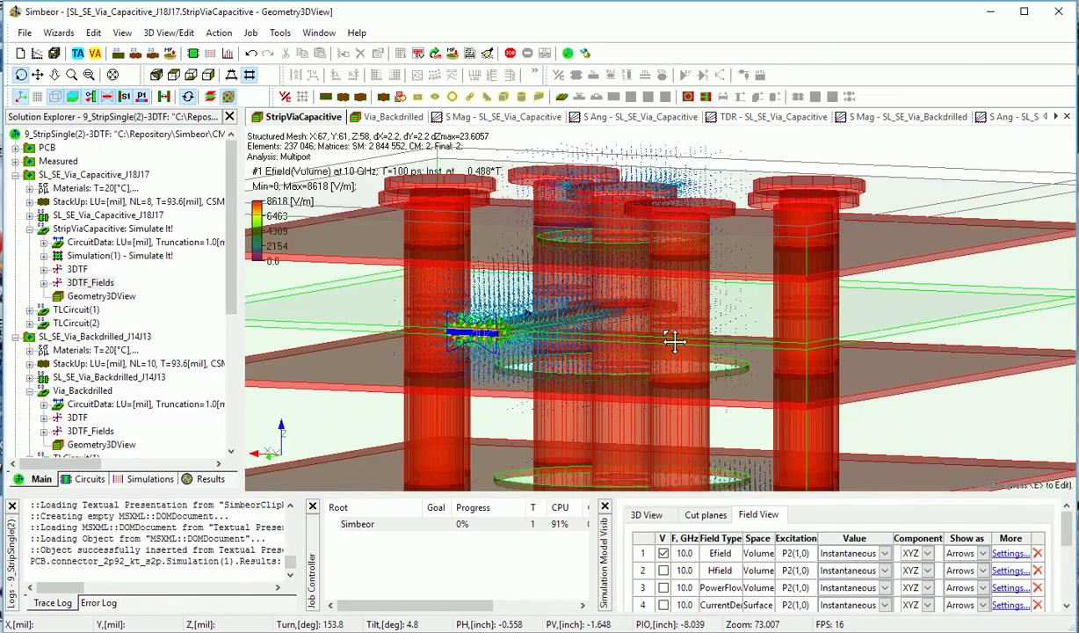
middle_click_drag(670, 325, 646, 472)
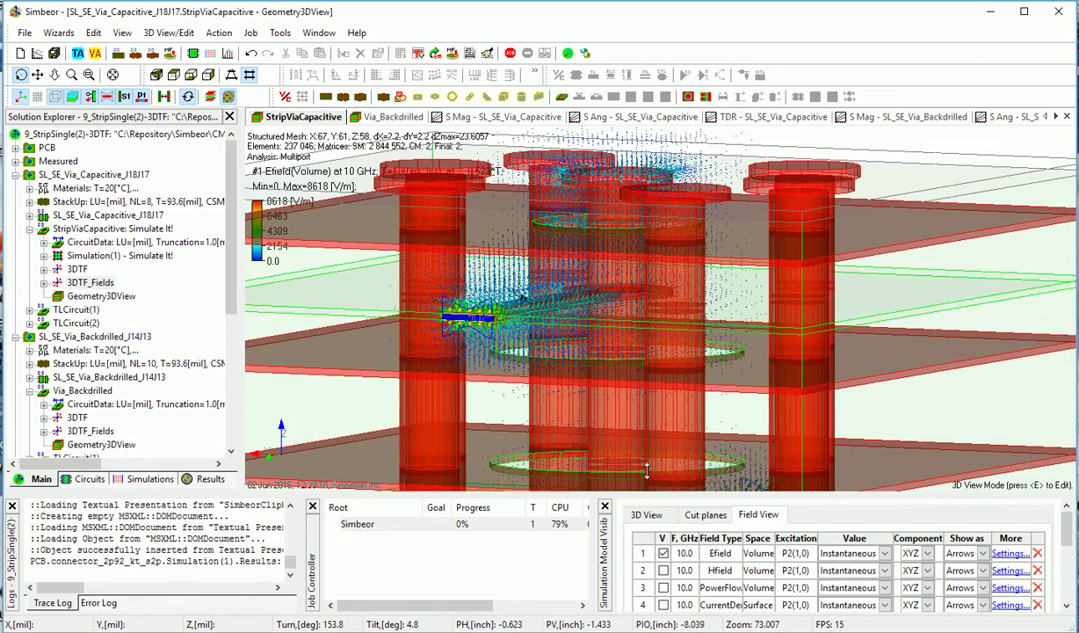
Turn off the Efield plot and close in on the strip, port and antipad region.
left_click(664, 553)
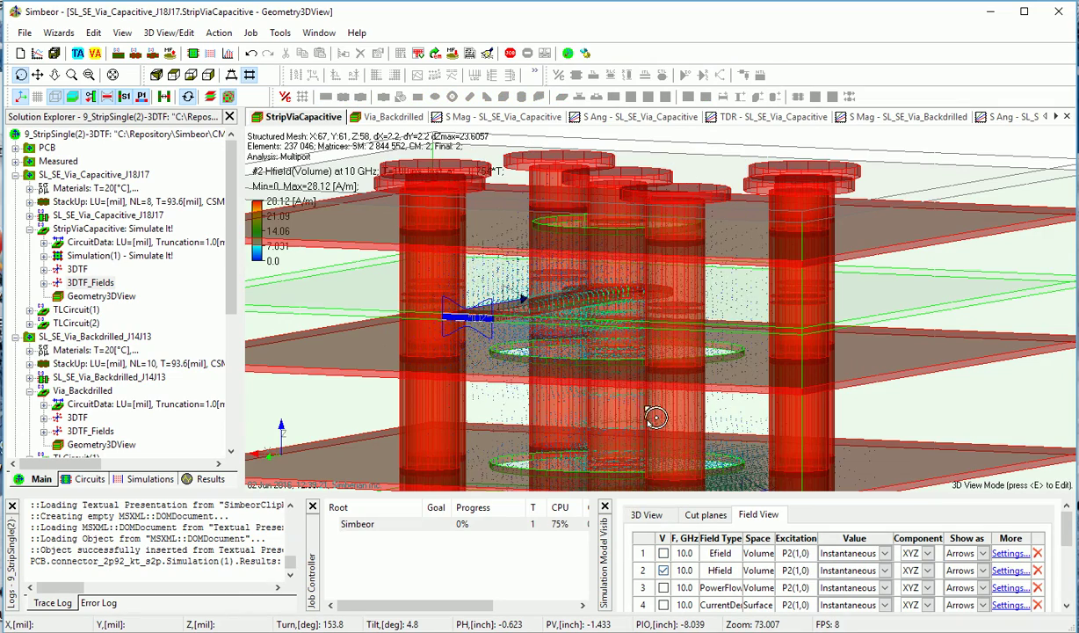
scroll(650, 386, "up", 3)
scroll(616, 360, "up", 2)
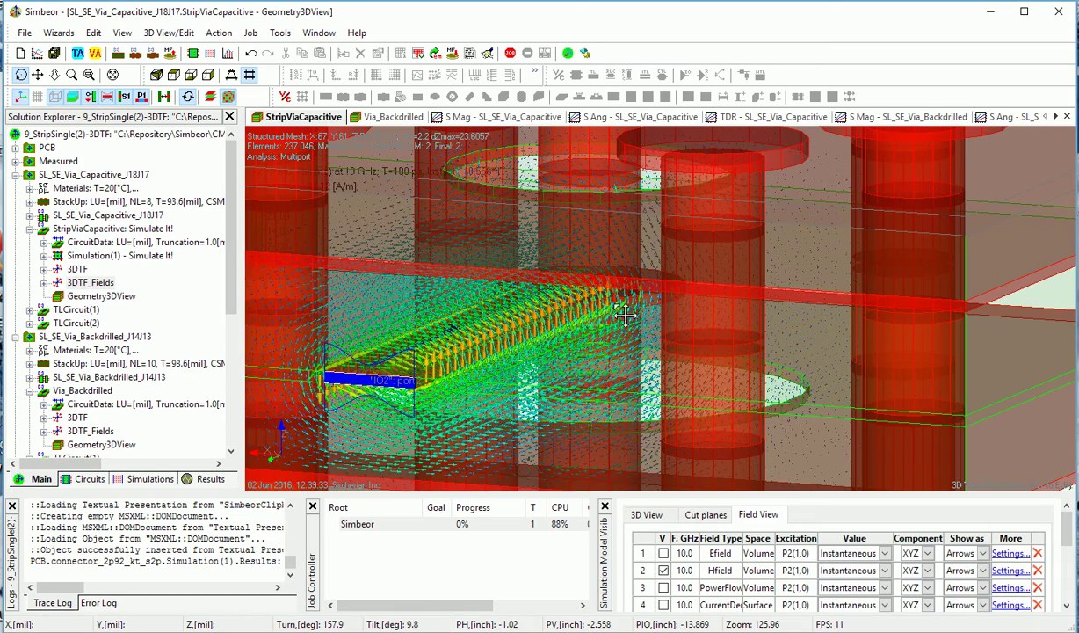
mouse_move(588, 338)
middle_mouse_down()
mouse_move(564, 397)
mouse_move(665, 278)
middle_mouse_up()
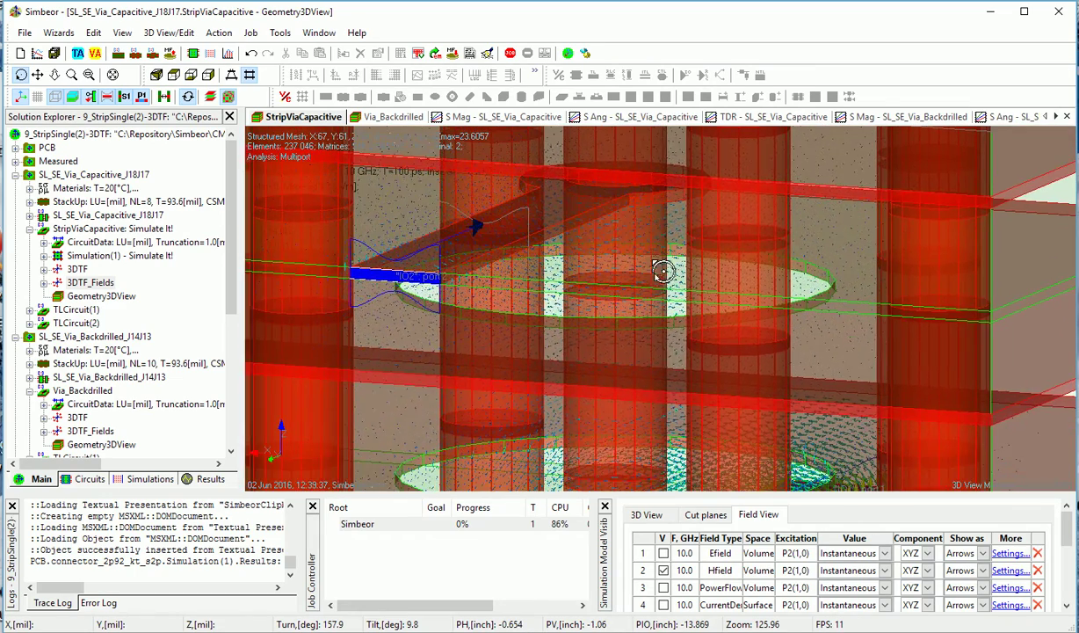
scroll(655, 289, "up", 2)
scroll(651, 312, "up", 2)
middle_click_drag(684, 340, 679, 307)
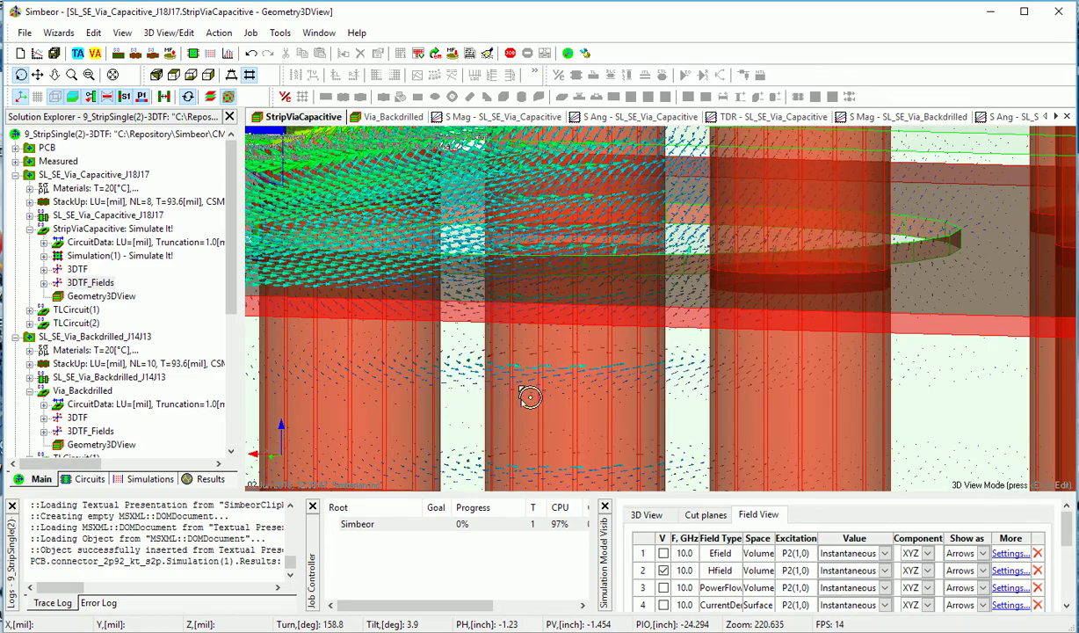
left_click_drag(670, 402, 692, 328)
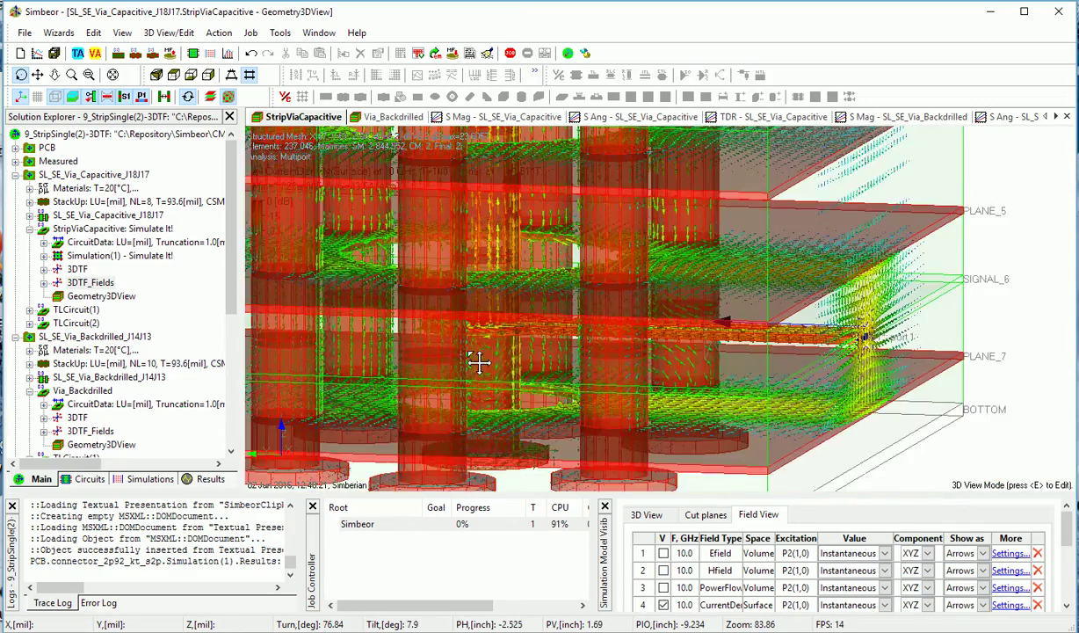
Orbit the current-density view from below and above around the via layers.
scroll(656, 385, "up", 2)
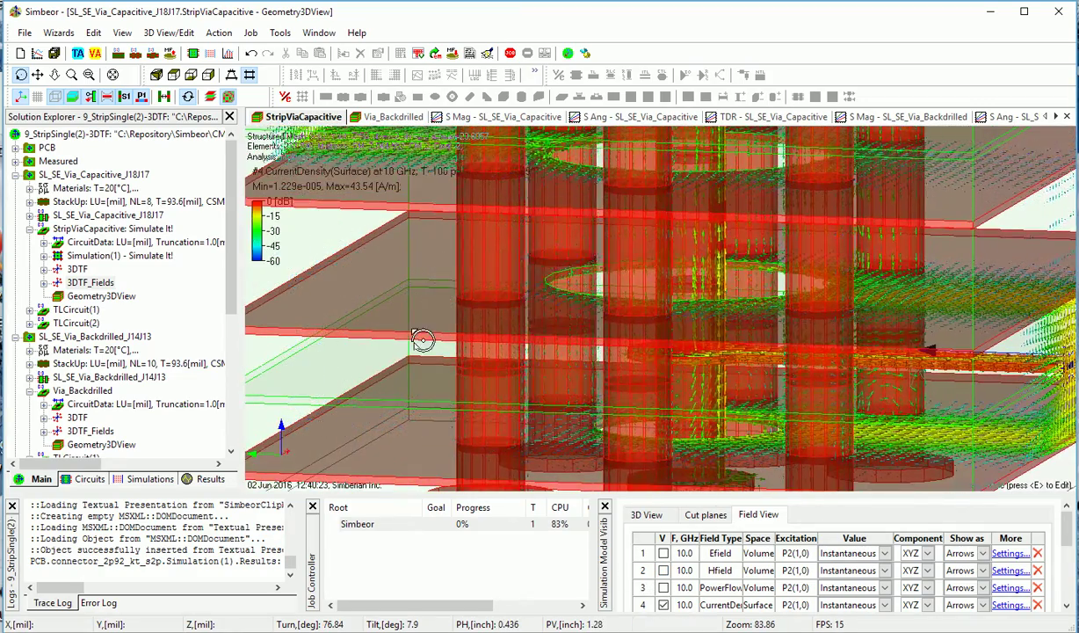
left_click_drag(430, 337, 544, 349)
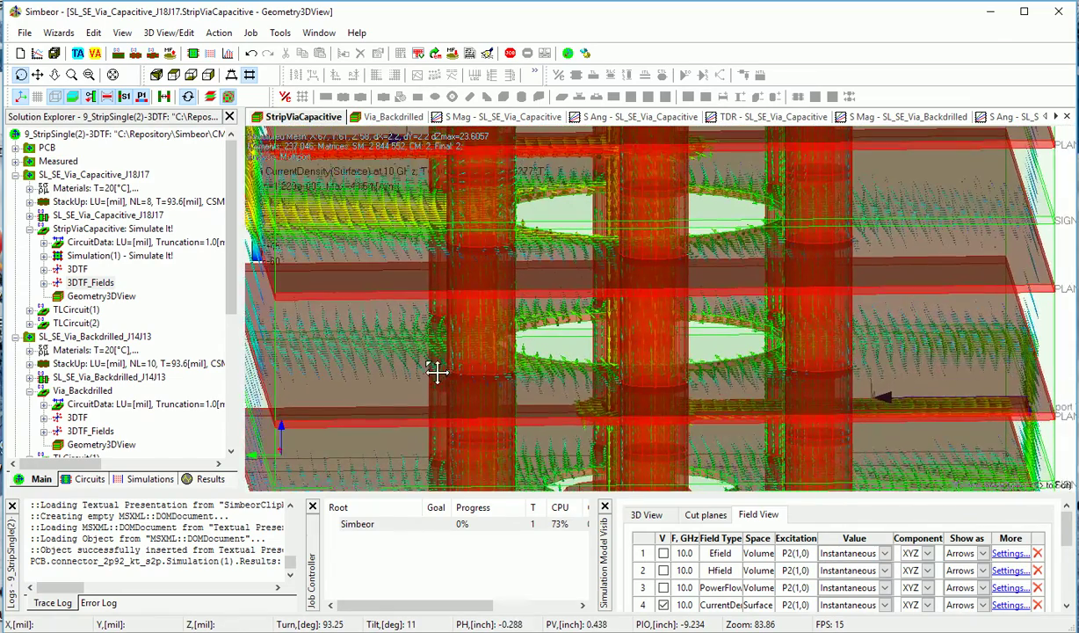
middle_click_drag(436, 368, 475, 304)
left_click_drag(476, 304, 470, 250)
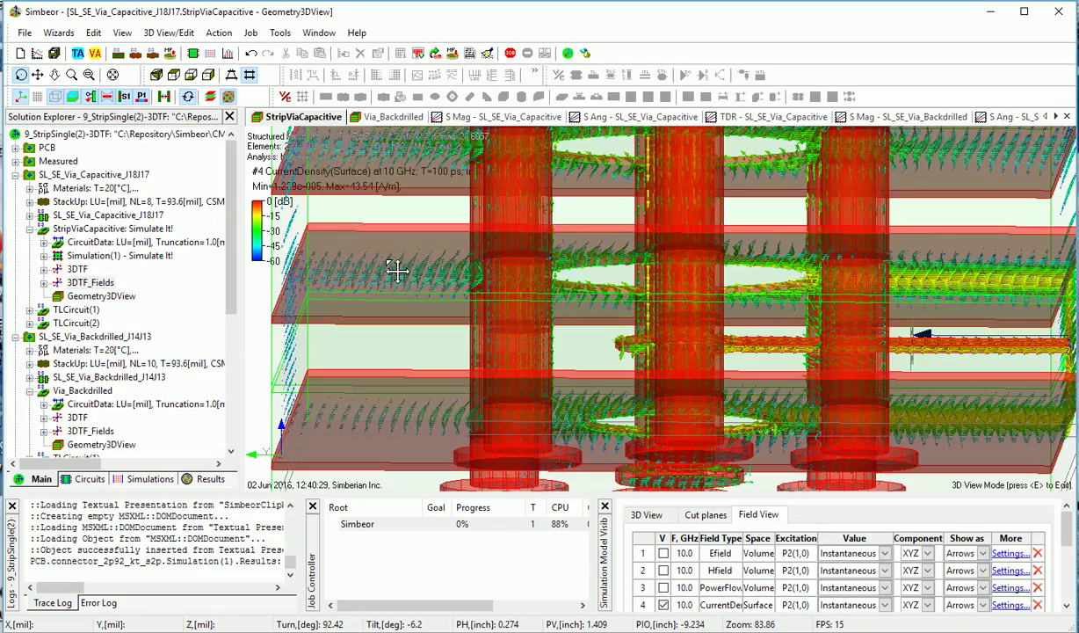
middle_click_drag(396, 274, 390, 309)
mouse_move(390, 309)
left_mouse_down()
mouse_move(449, 340)
mouse_move(484, 289)
left_mouse_up()
middle_click_drag(518, 325, 600, 343)
left_click_drag(600, 343, 642, 346)
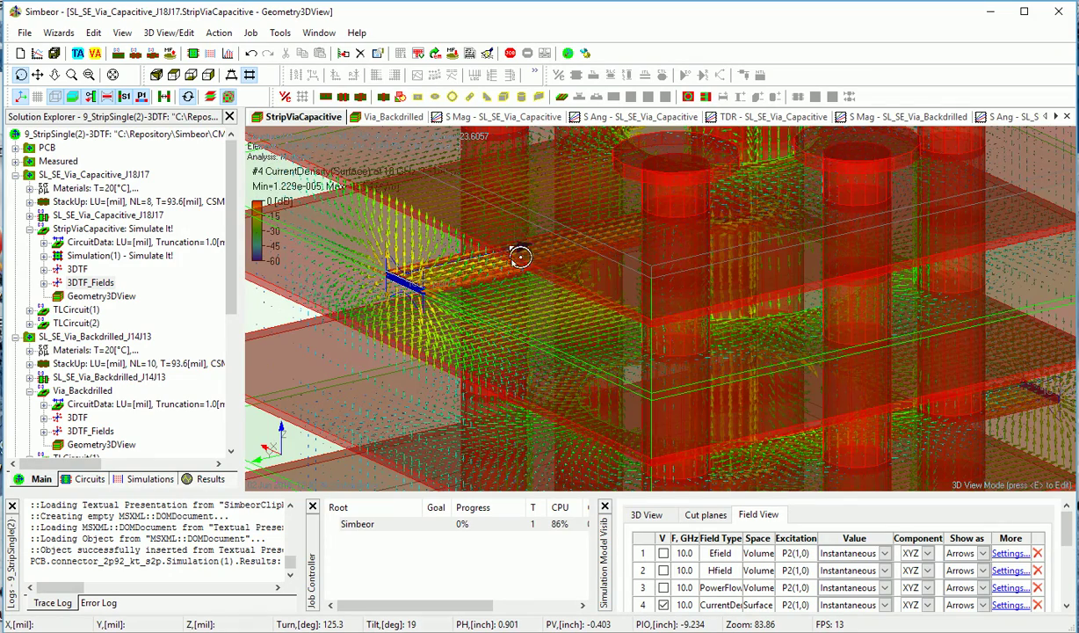
Flatten the view and zoom in close on the port strip's current arrows.
scroll(530, 367, "down", 2)
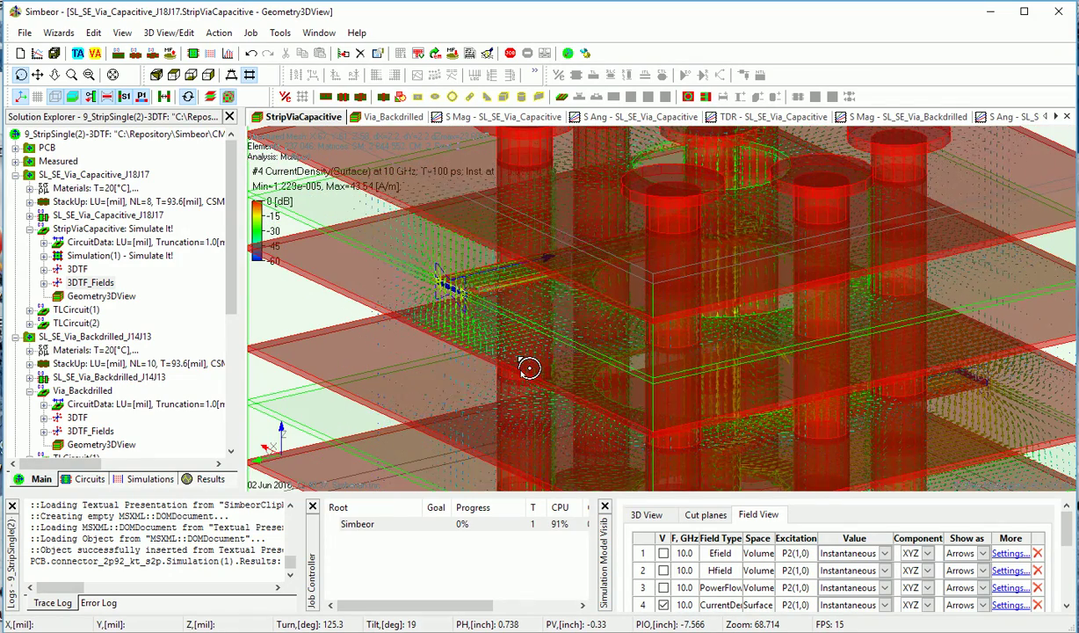
mouse_move(619, 378)
left_mouse_down()
mouse_move(602, 361)
mouse_move(631, 347)
mouse_move(718, 356)
mouse_move(562, 371)
mouse_move(681, 364)
left_mouse_up()
scroll(553, 368, "up", 1)
scroll(562, 360, "up", 1)
scroll(568, 369, "up", 1)
scroll(571, 382, "up", 1)
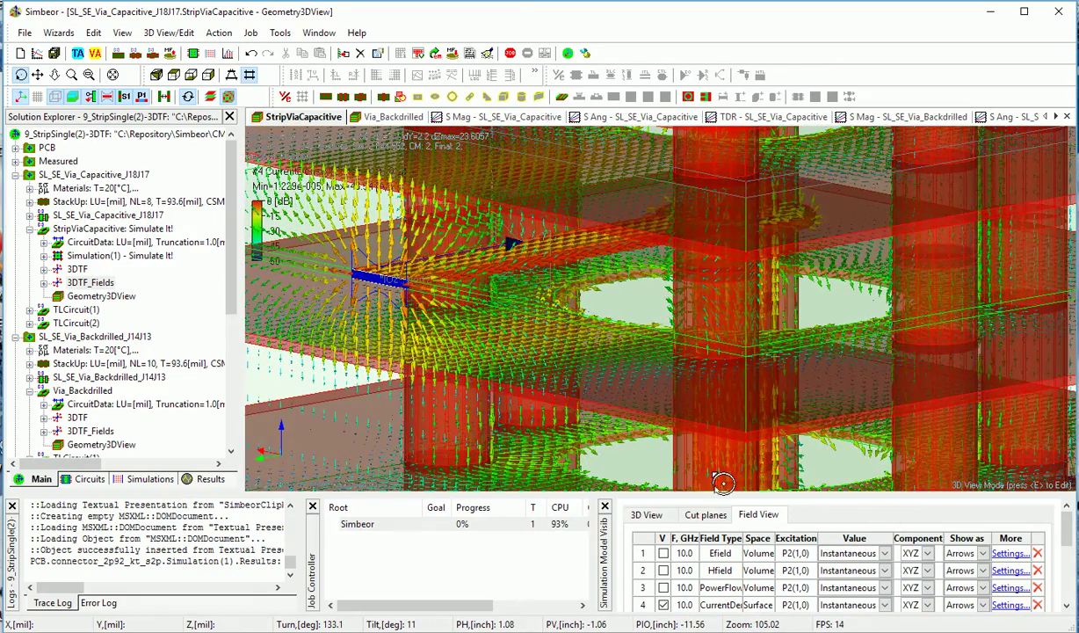
Trim the low- and high-Y cut planes, keeping full Z height, to expose the strip.
left_click(705, 515)
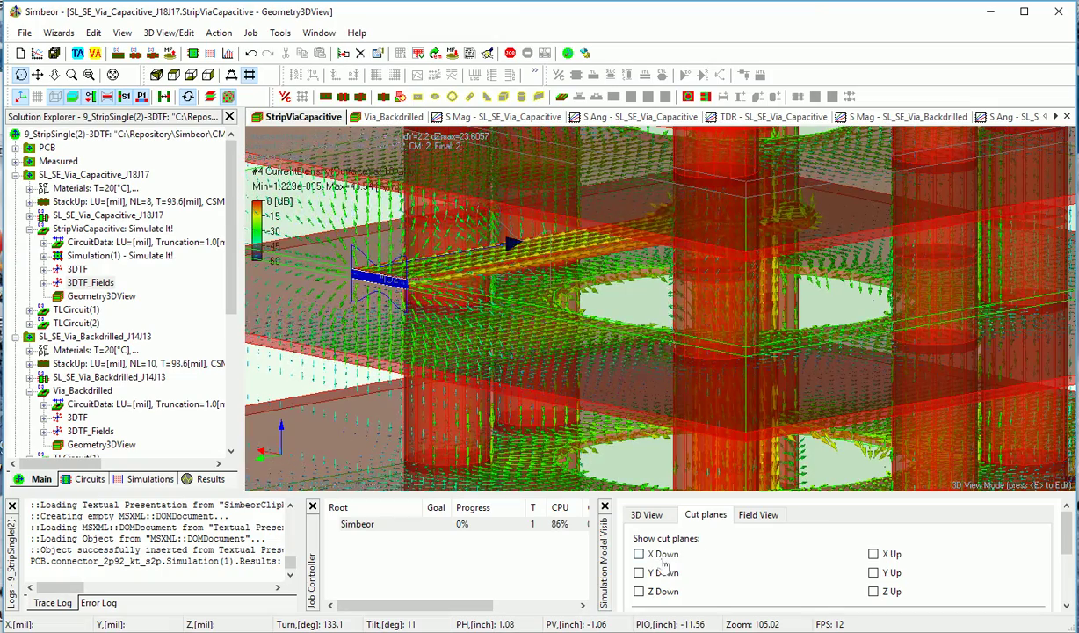
scroll(650, 573, "down", 1)
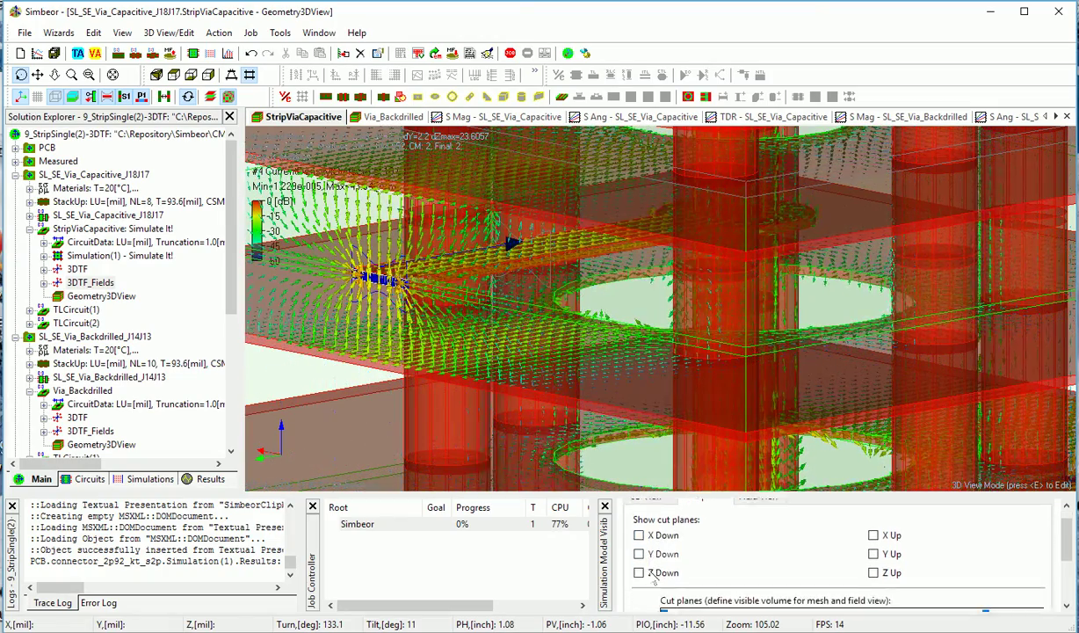
scroll(654, 571, "down", 2)
scroll(668, 567, "down", 2)
scroll(672, 566, "down", 1)
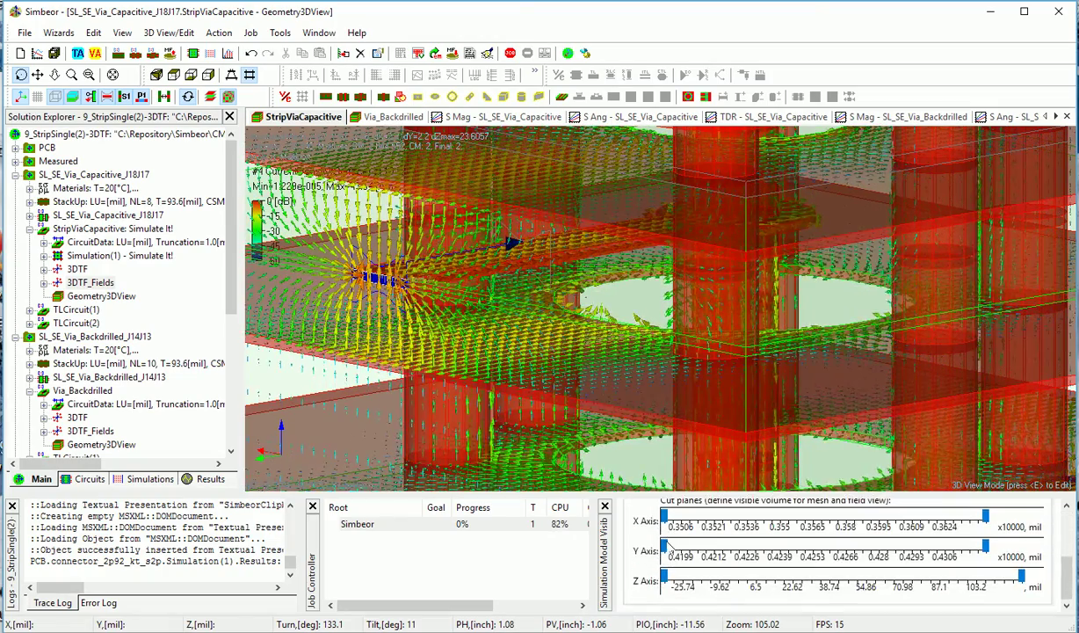
left_click_drag(665, 545, 758, 544)
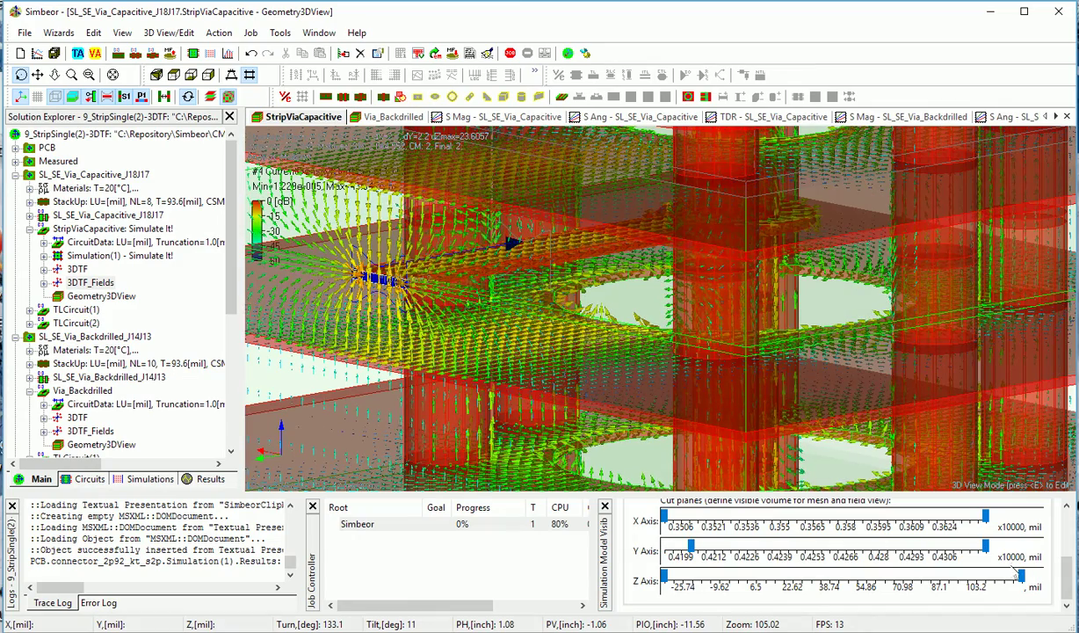
left_click_drag(1022, 584, 992, 586)
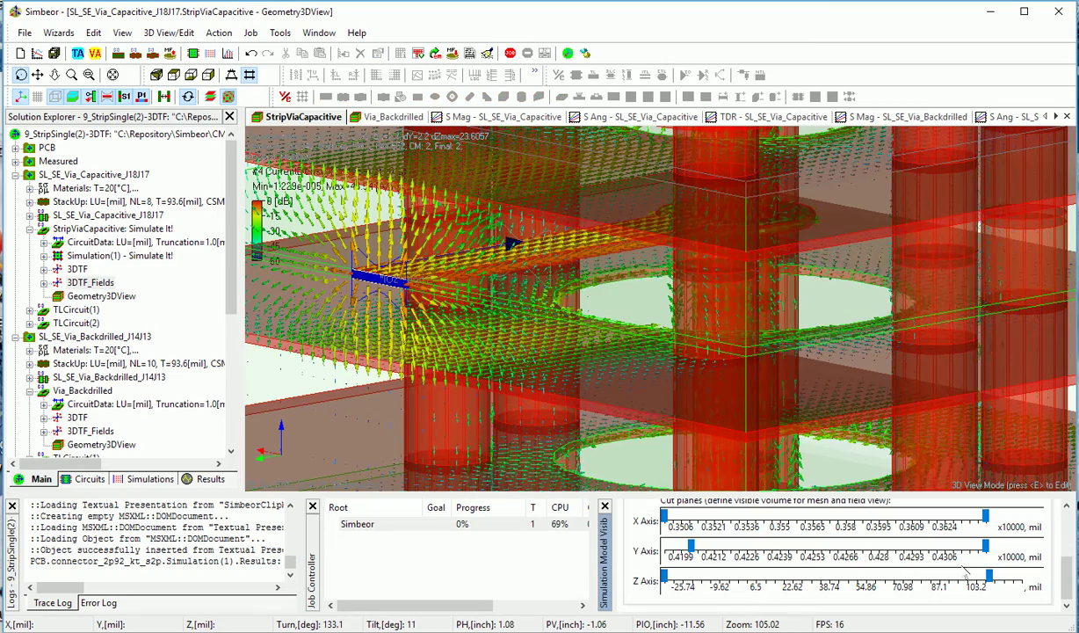
left_click_drag(990, 577, 1021, 577)
left_click_drag(985, 545, 973, 545)
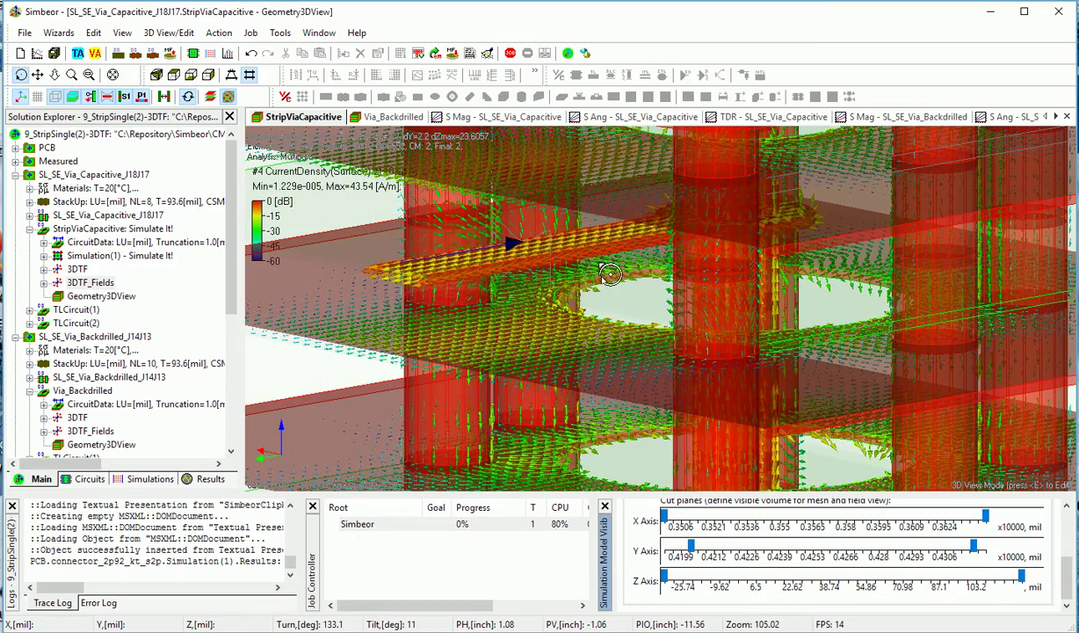
left_click_drag(611, 275, 571, 284)
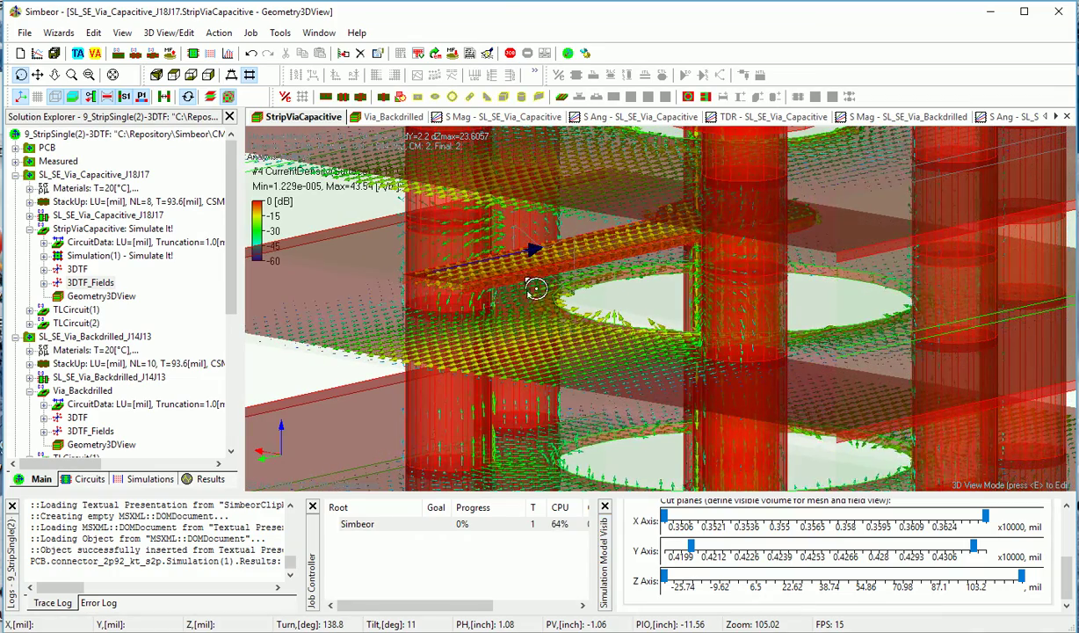
scroll(508, 291, "up", 2)
mouse_move(522, 301)
left_mouse_down()
mouse_move(620, 260)
mouse_move(559, 301)
left_mouse_up()
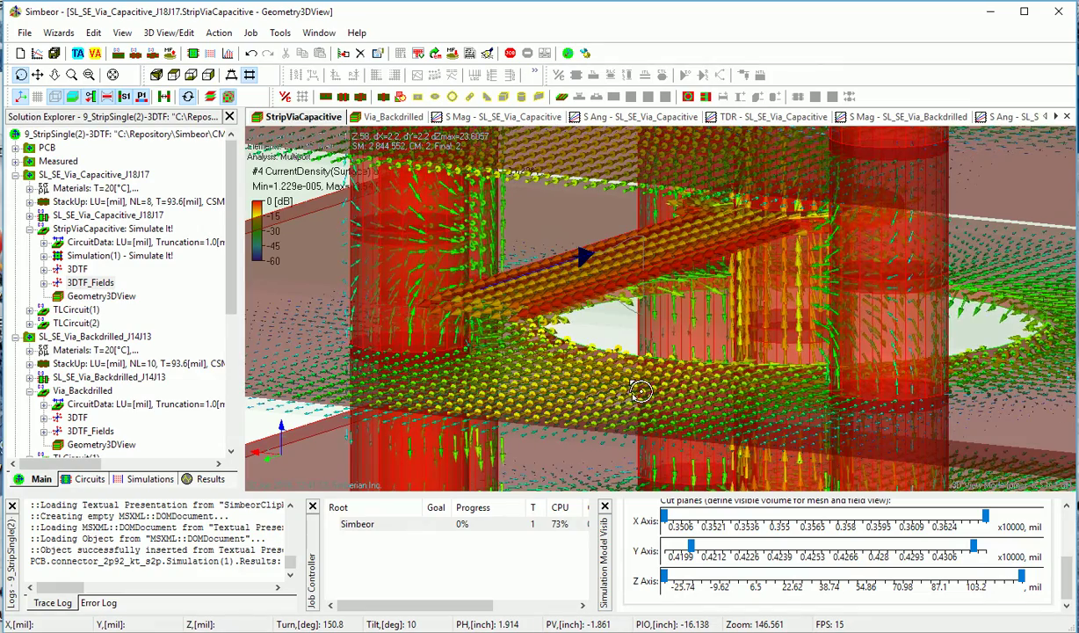
scroll(640, 391, "down", 3)
mouse_move(805, 349)
left_mouse_down()
mouse_move(699, 414)
mouse_move(614, 398)
left_mouse_up()
left_click_drag(733, 361, 567, 367)
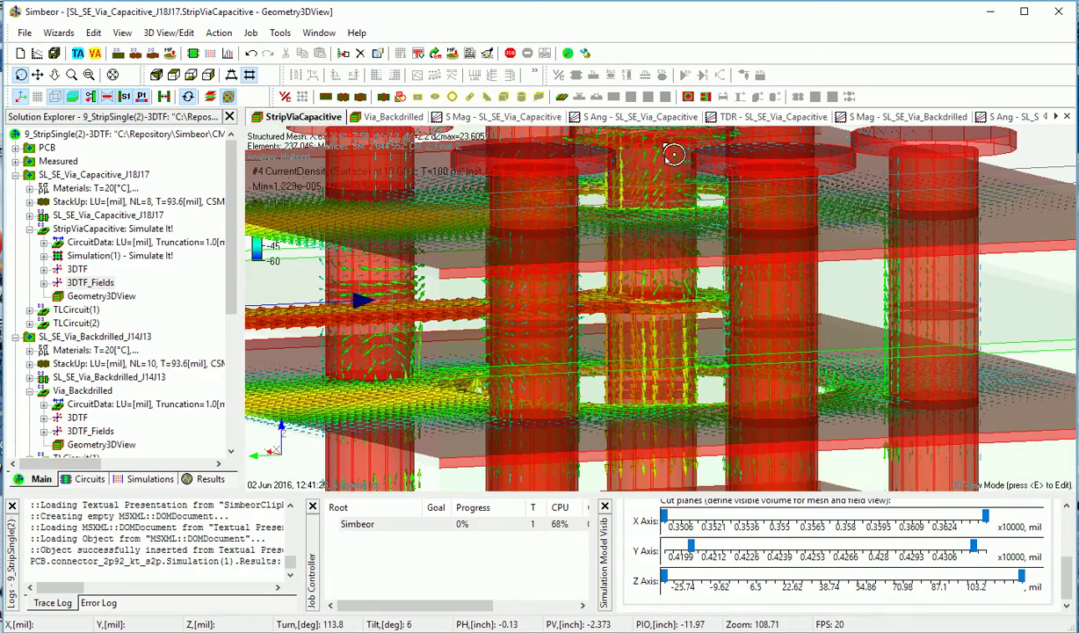
middle_click_drag(673, 180, 672, 268)
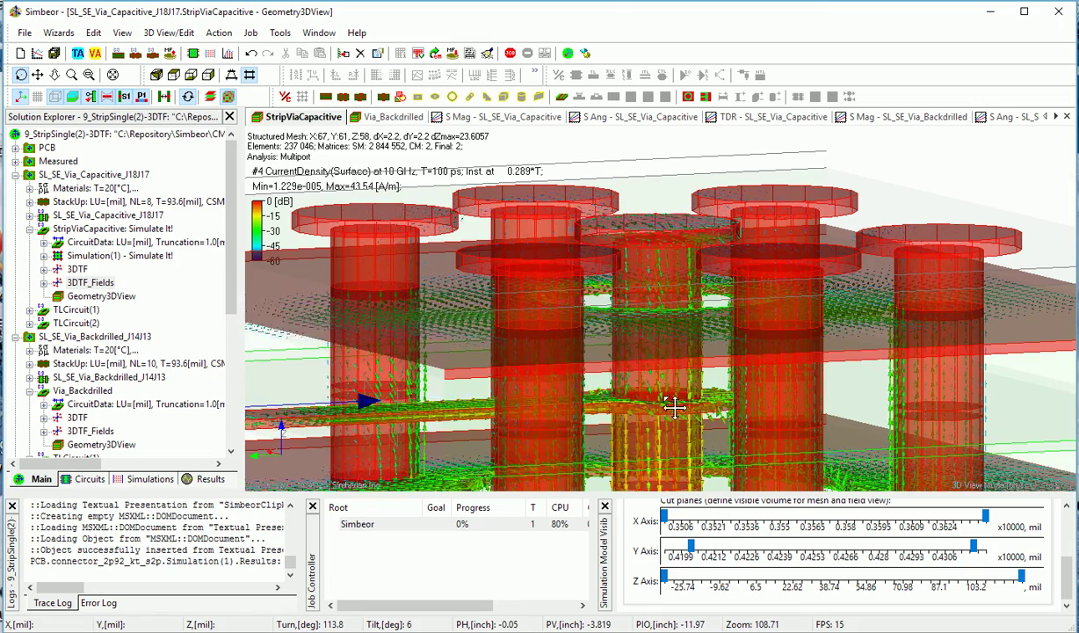
middle_click_drag(681, 390, 686, 273)
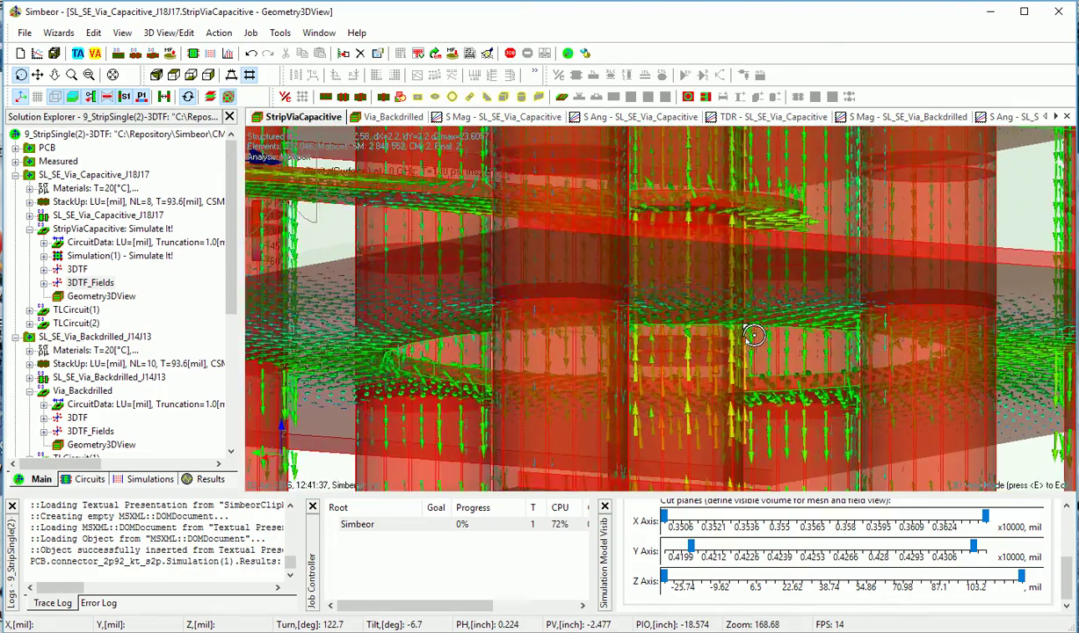
scroll(750, 338, "up", 3)
left_click_drag(749, 338, 958, 321)
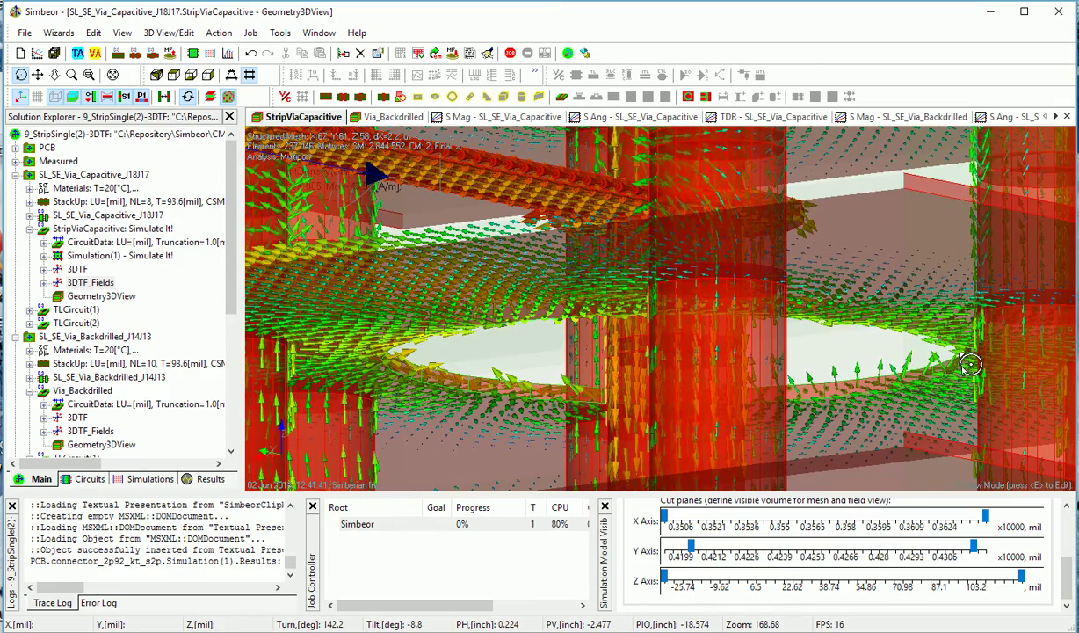
scroll(965, 351, "down", 3)
left_click_drag(956, 356, 880, 371)
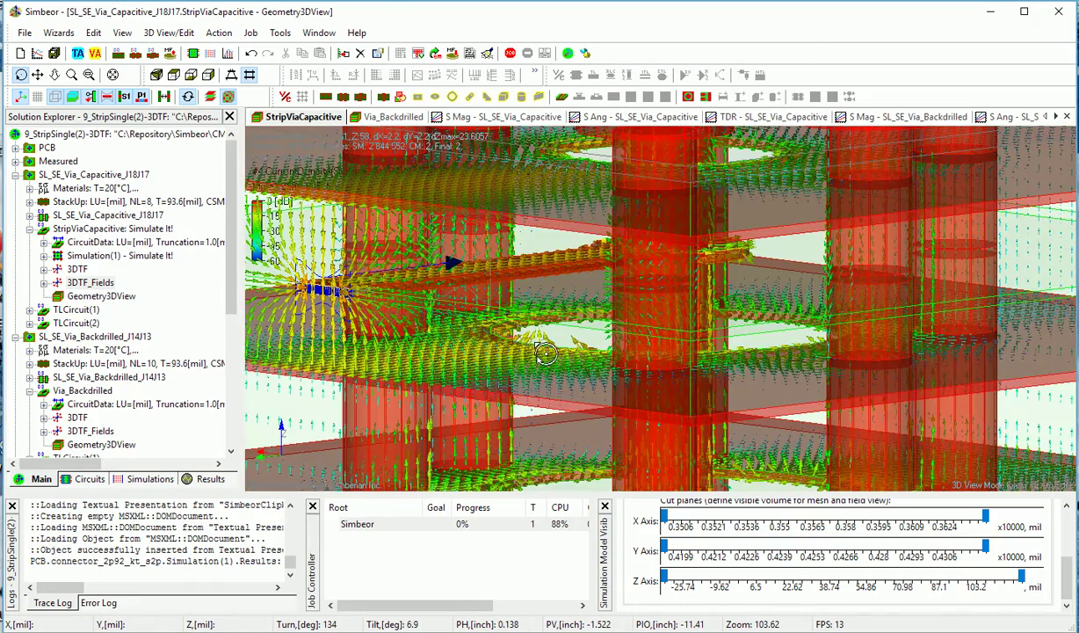
left_click_drag(870, 386, 712, 365)
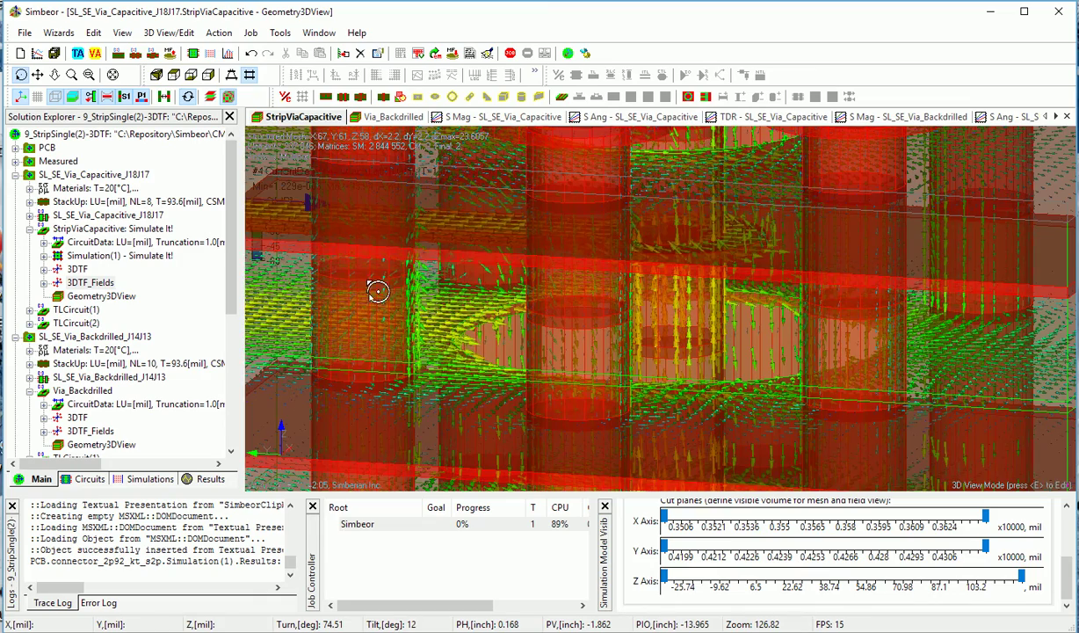
scroll(830, 360, "down", 3)
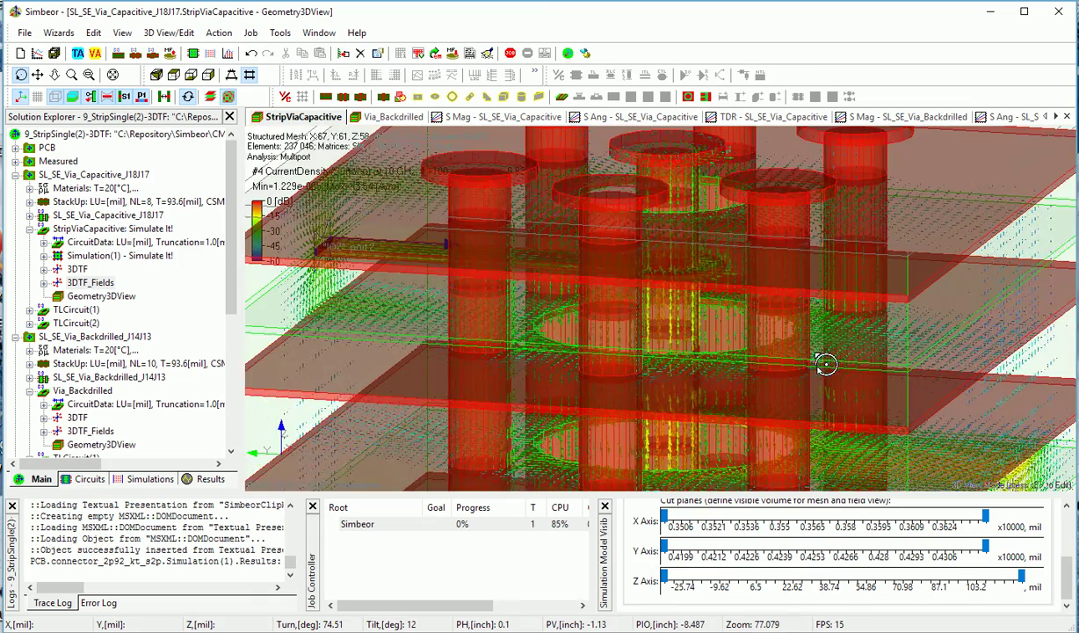
scroll(826, 363, "up", 3)
scroll(827, 364, "up", 2)
left_click_drag(793, 366, 775, 353)
scroll(775, 353, "down", 5)
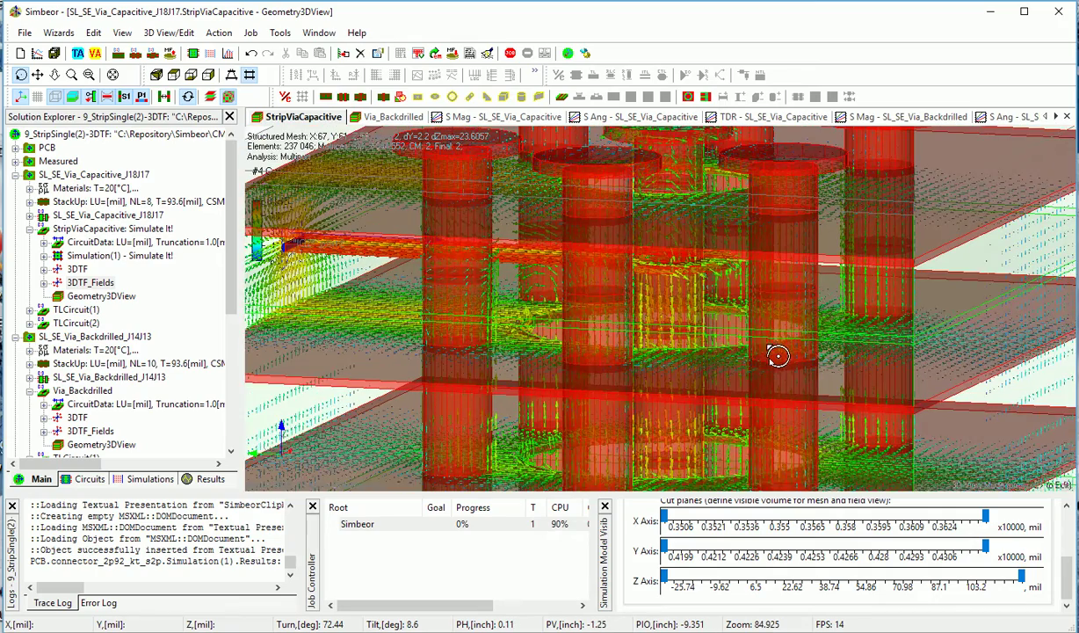
mouse_move(777, 356)
middle_mouse_down()
mouse_move(680, 330)
mouse_move(713, 429)
middle_mouse_up()
scroll(715, 433, "up", 4)
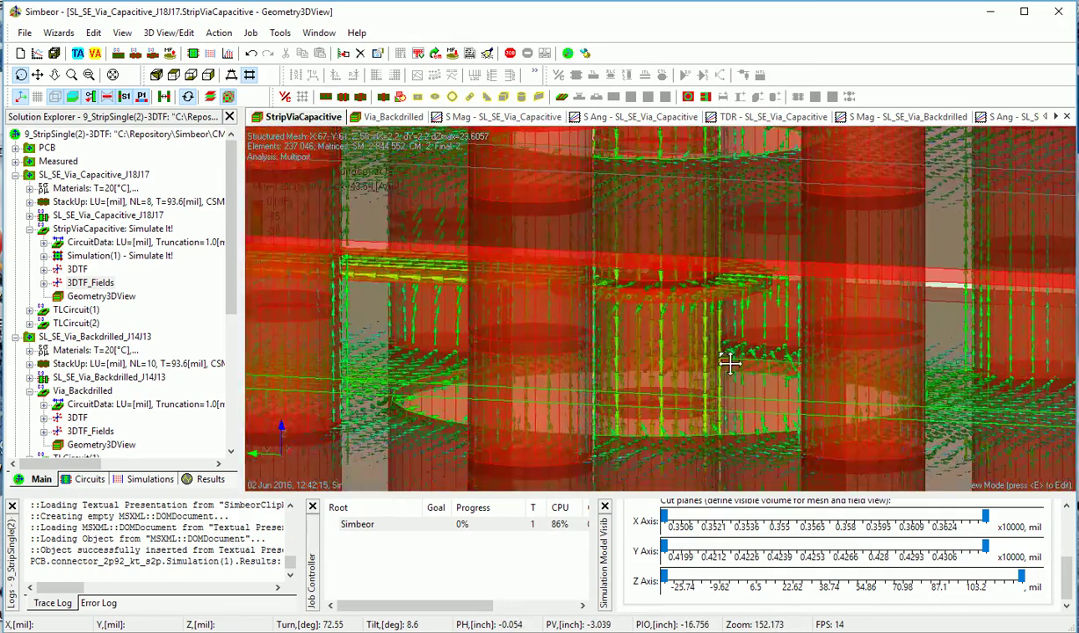
scroll(736, 346, "up", 3)
left_click_drag(702, 411, 698, 419)
middle_click_drag(712, 422, 755, 292)
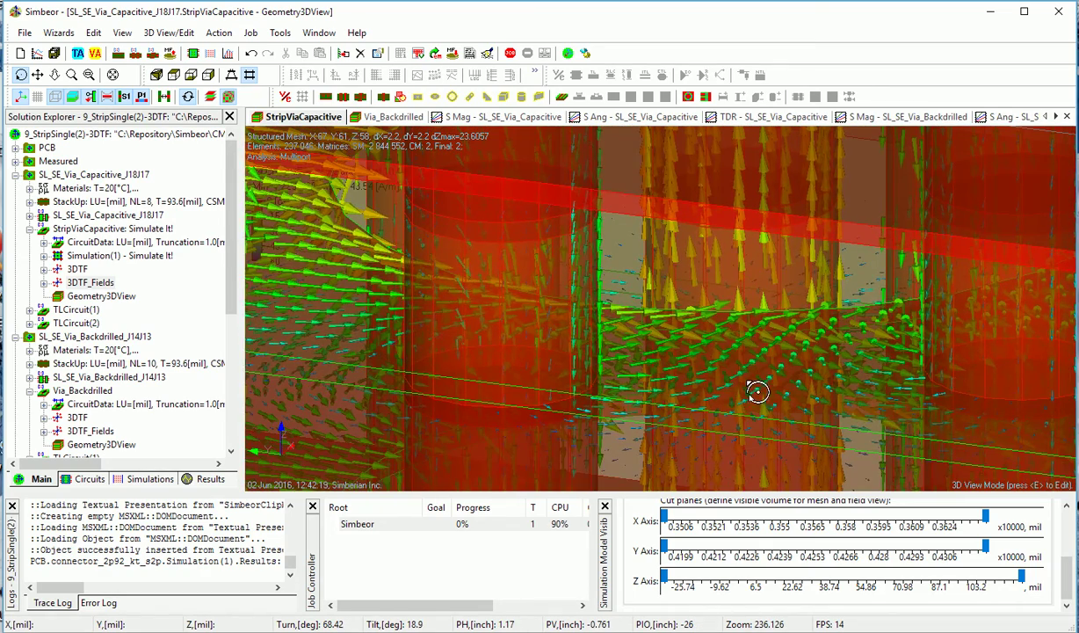
middle_click_drag(759, 384, 757, 390)
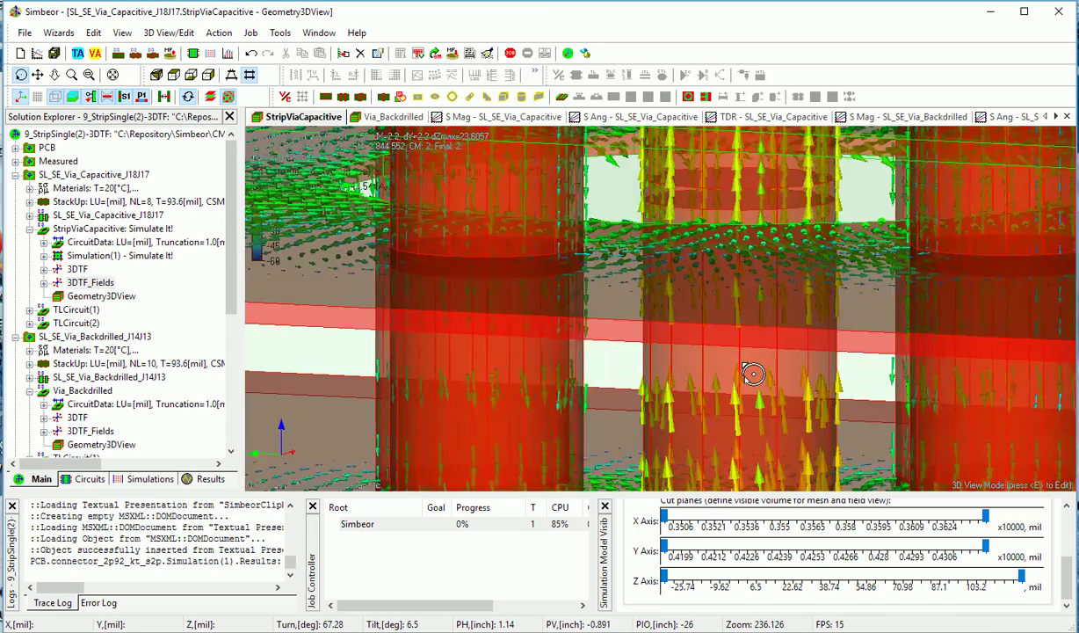
left_click_drag(759, 405, 747, 320)
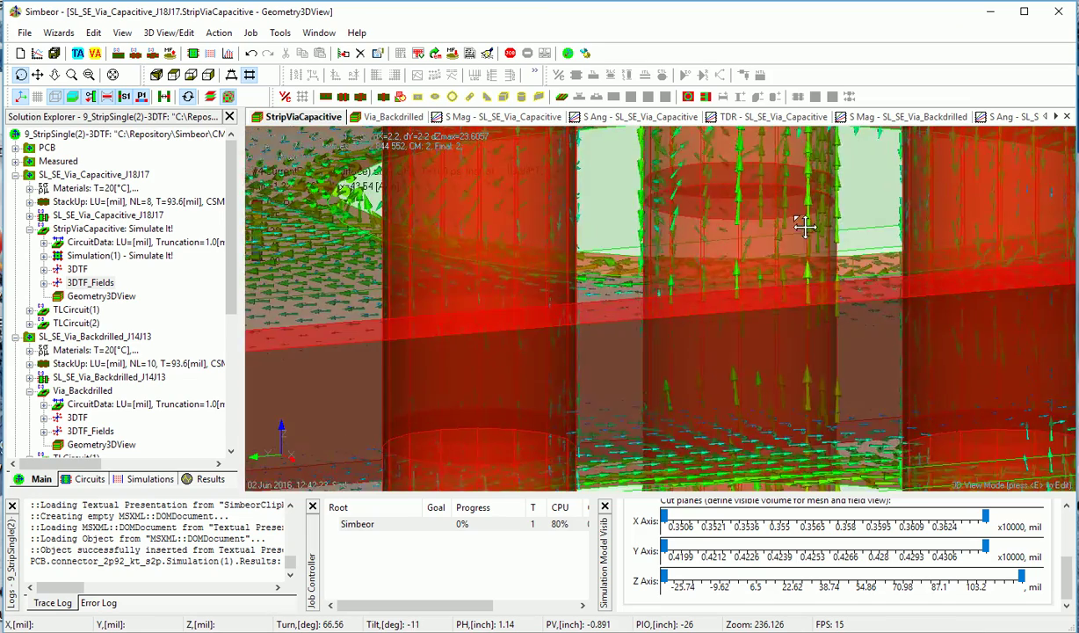
middle_click_drag(747, 320, 800, 367)
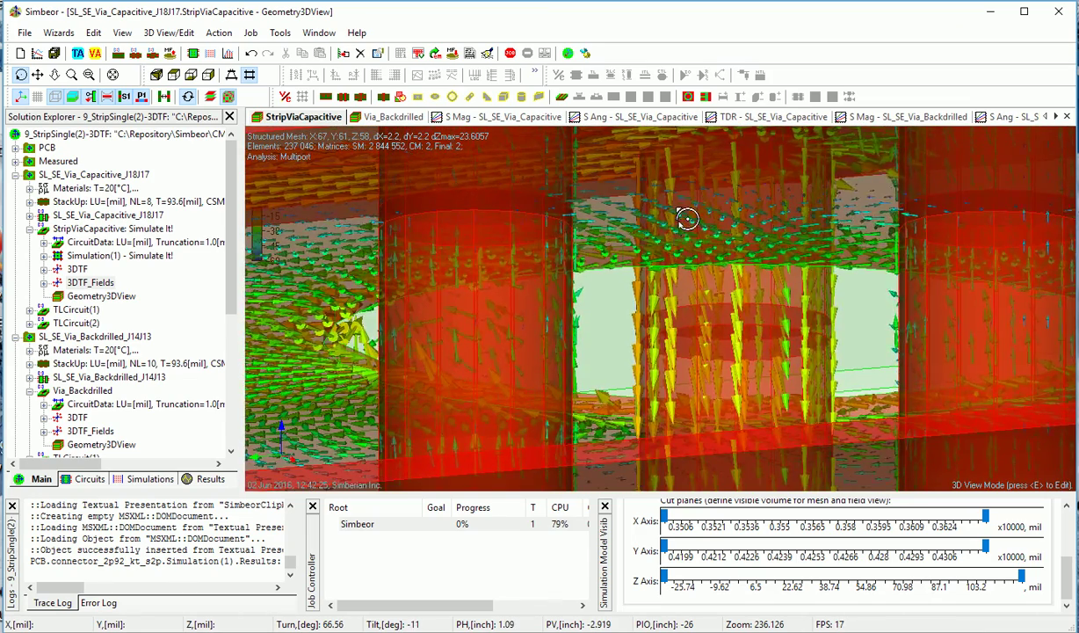
mouse_move(688, 219)
left_mouse_down()
mouse_move(692, 207)
mouse_move(704, 308)
left_mouse_up()
scroll(704, 307, "down", 3)
scroll(704, 307, "down", 2)
left_click_drag(704, 307, 666, 365)
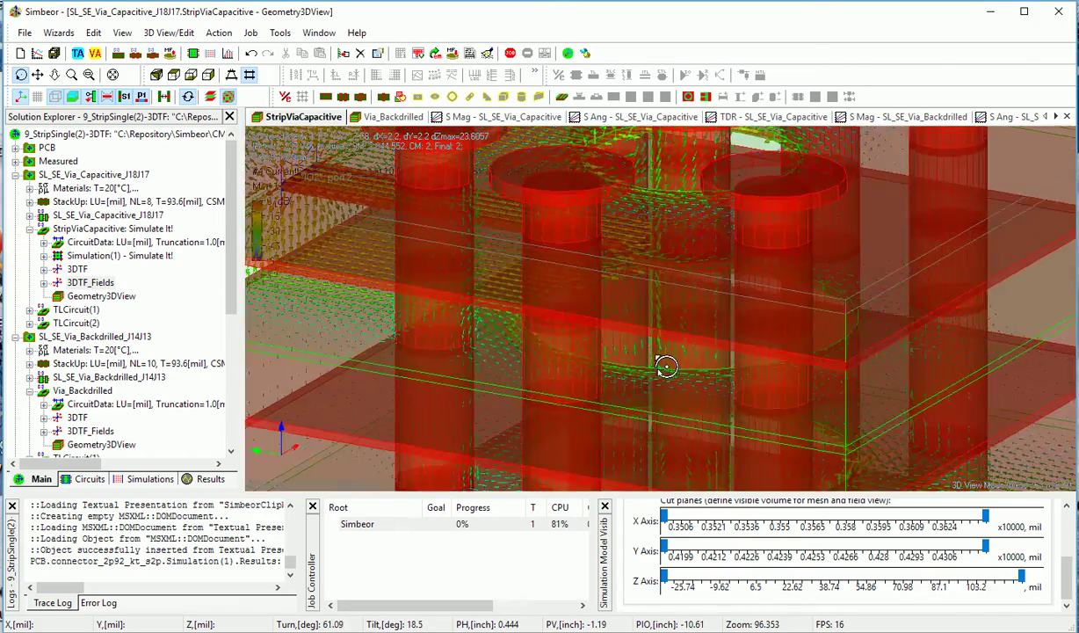
scroll(622, 390, "down", 1)
scroll(715, 393, "down", 1)
middle_click_drag(716, 393, 670, 326)
scroll(677, 312, "up", 1)
scroll(760, 379, "up", 1)
middle_click_drag(801, 411, 706, 312)
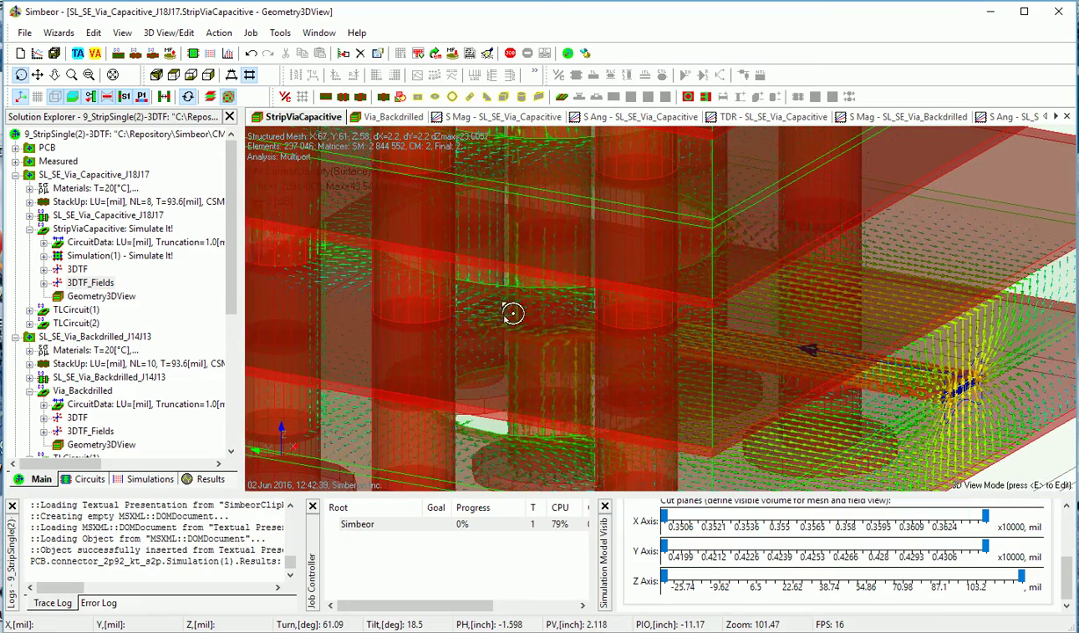
mouse_move(634, 361)
left_mouse_down()
mouse_move(643, 349)
mouse_move(634, 340)
mouse_move(646, 335)
left_mouse_up()
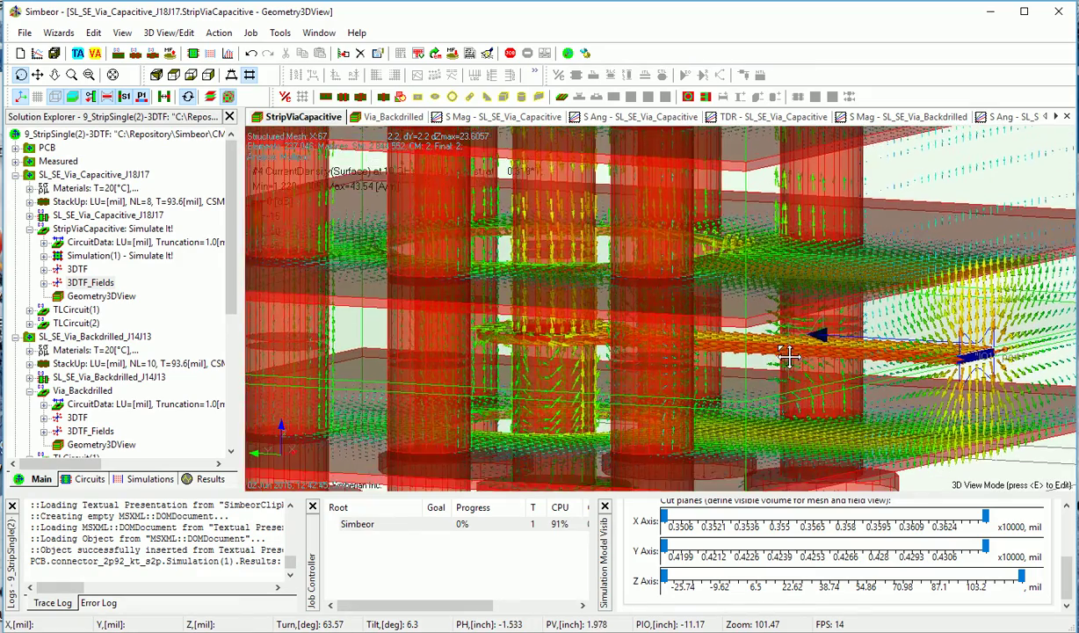
middle_click_drag(783, 358, 790, 287)
mouse_move(753, 314)
left_mouse_down()
mouse_move(702, 313)
mouse_move(717, 352)
left_mouse_up()
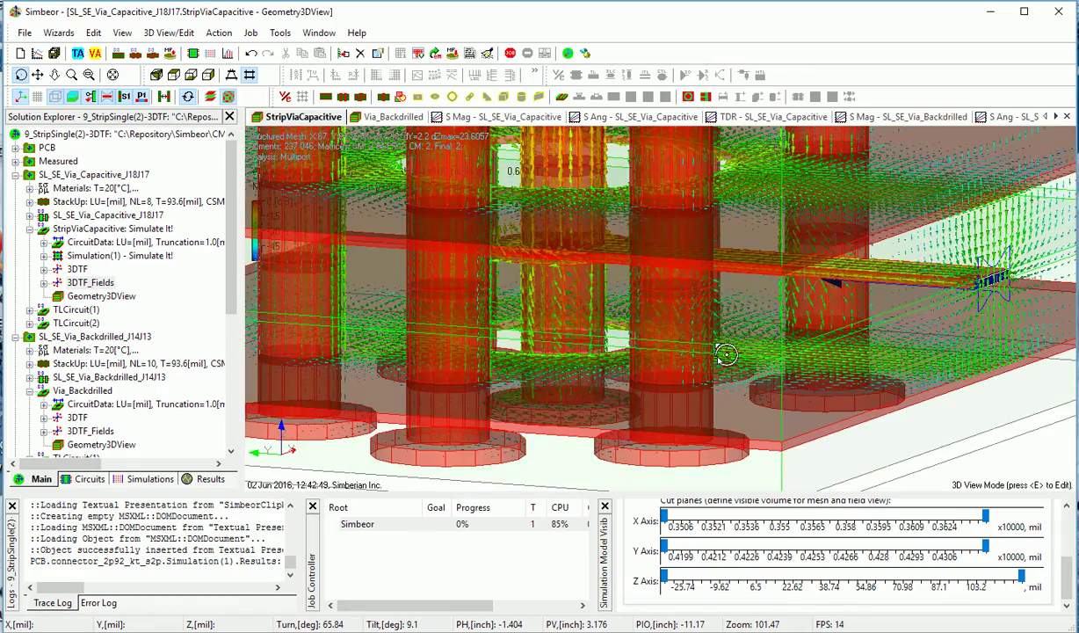
scroll(791, 372, "up", 3)
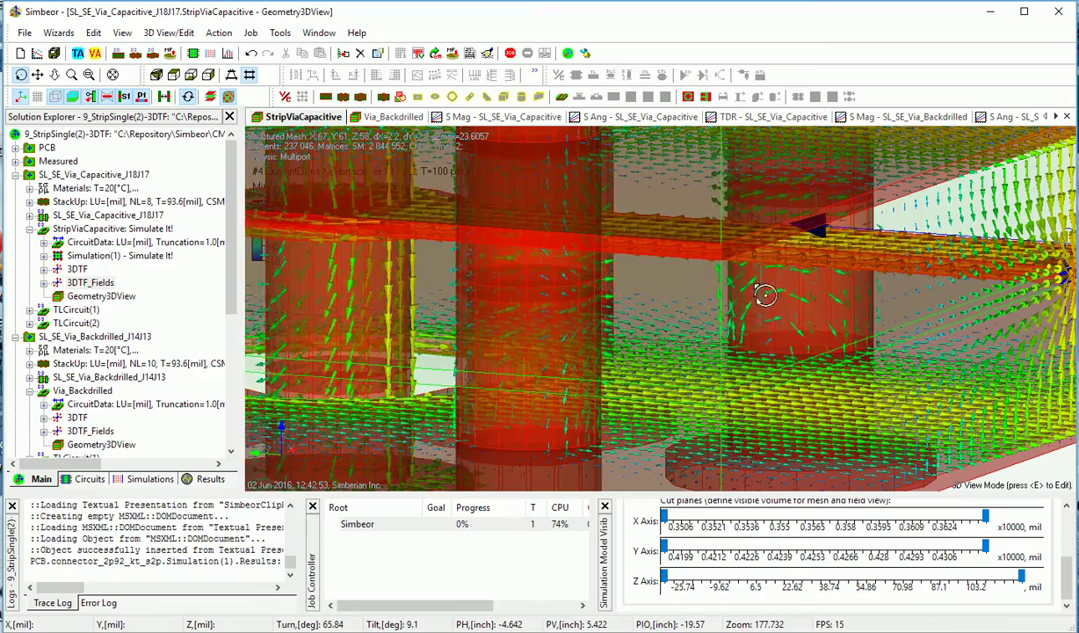
scroll(861, 406, "down", 3)
left_click_drag(865, 395, 668, 413)
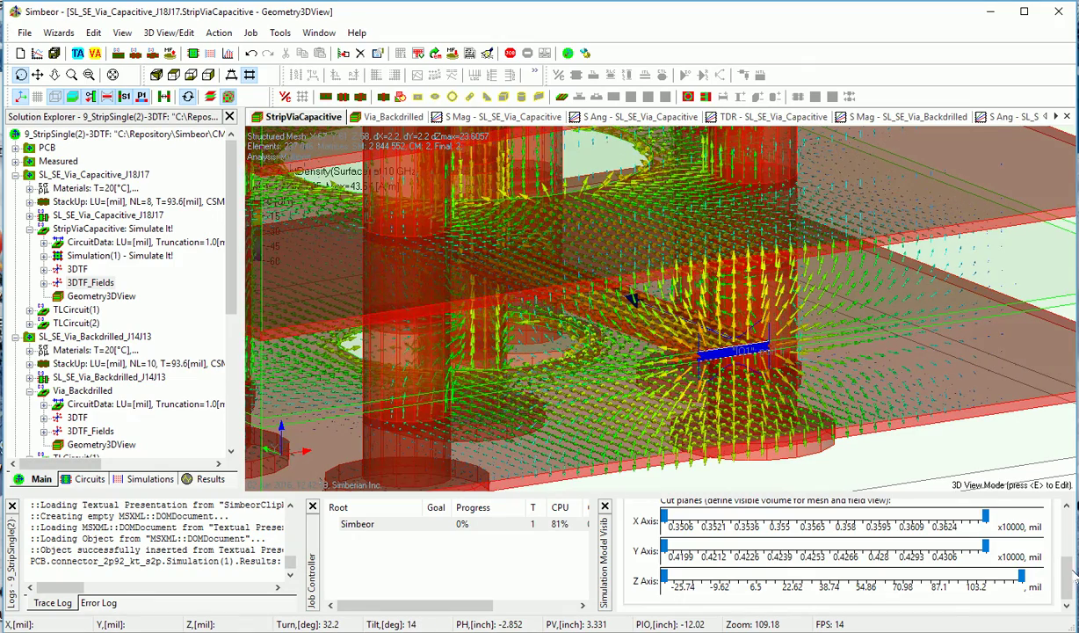
left_click_drag(1070, 571, 1072, 525)
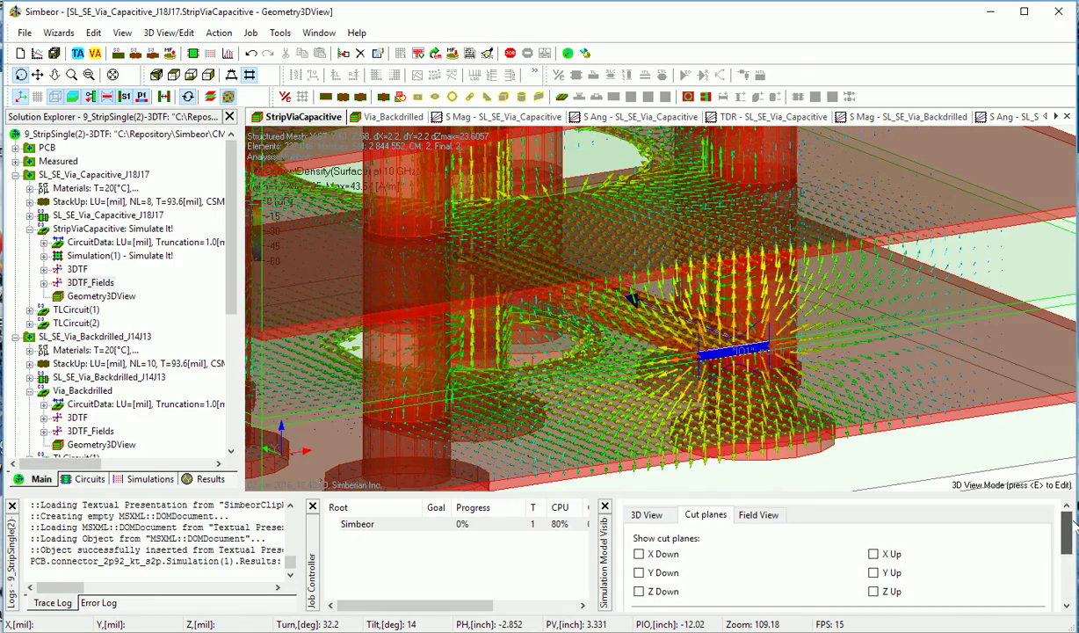
Open the Field View table and switch off the CurrentDensity row.
left_click(768, 517)
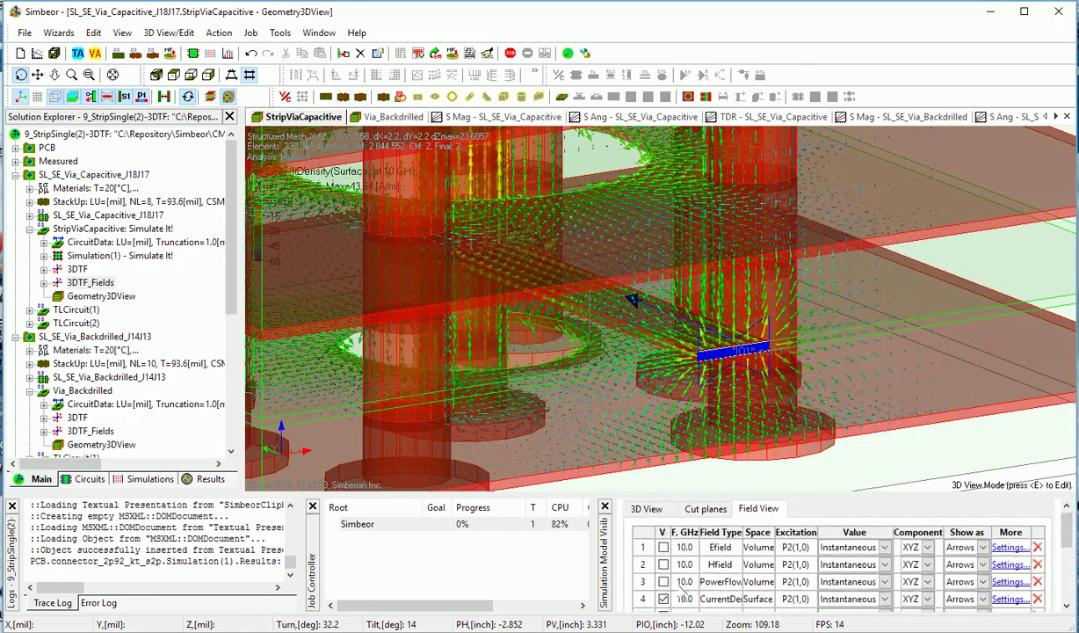
left_click(663, 597)
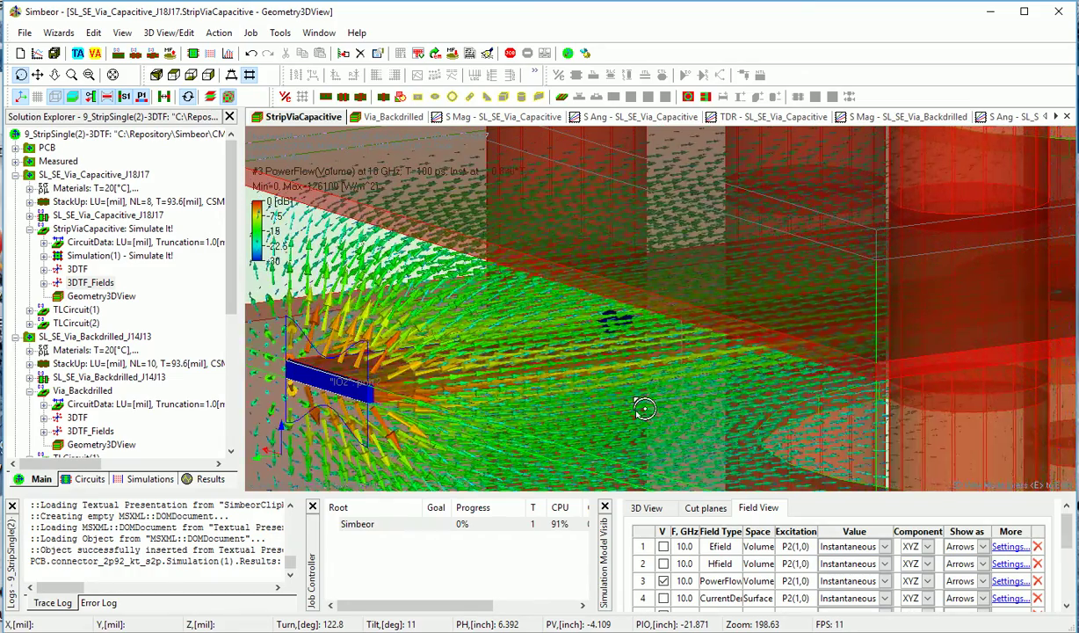
Zoom out and rotate around the vias to bring the excitation port and strip into view.
scroll(643, 410, "down", 3)
mouse_move(830, 397)
middle_mouse_down()
mouse_move(571, 452)
mouse_move(553, 319)
middle_mouse_up()
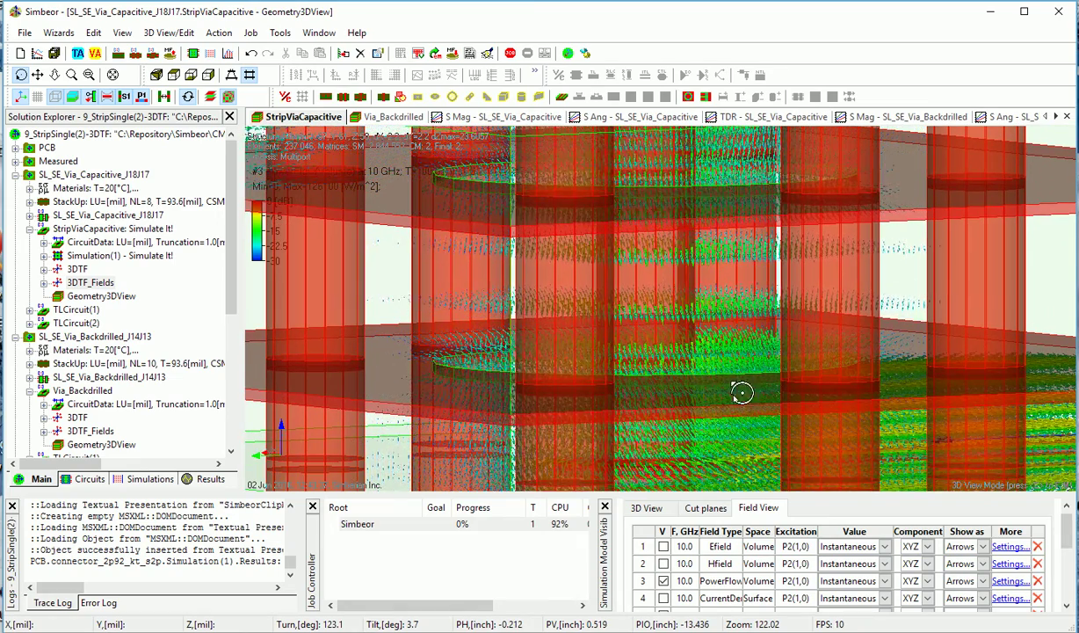
middle_click_drag(780, 376, 565, 252)
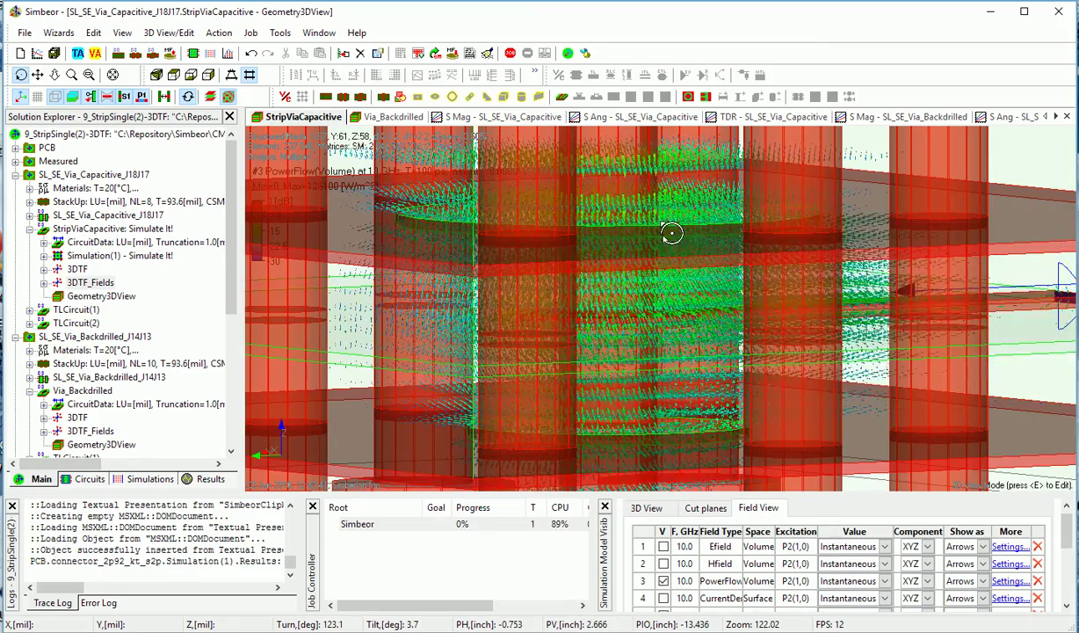
mouse_move(564, 252)
left_mouse_down()
mouse_move(612, 353)
mouse_move(562, 350)
left_mouse_up()
mouse_move(775, 376)
middle_mouse_down()
mouse_move(680, 356)
mouse_move(755, 335)
middle_mouse_up()
left_click_drag(756, 336, 832, 407)
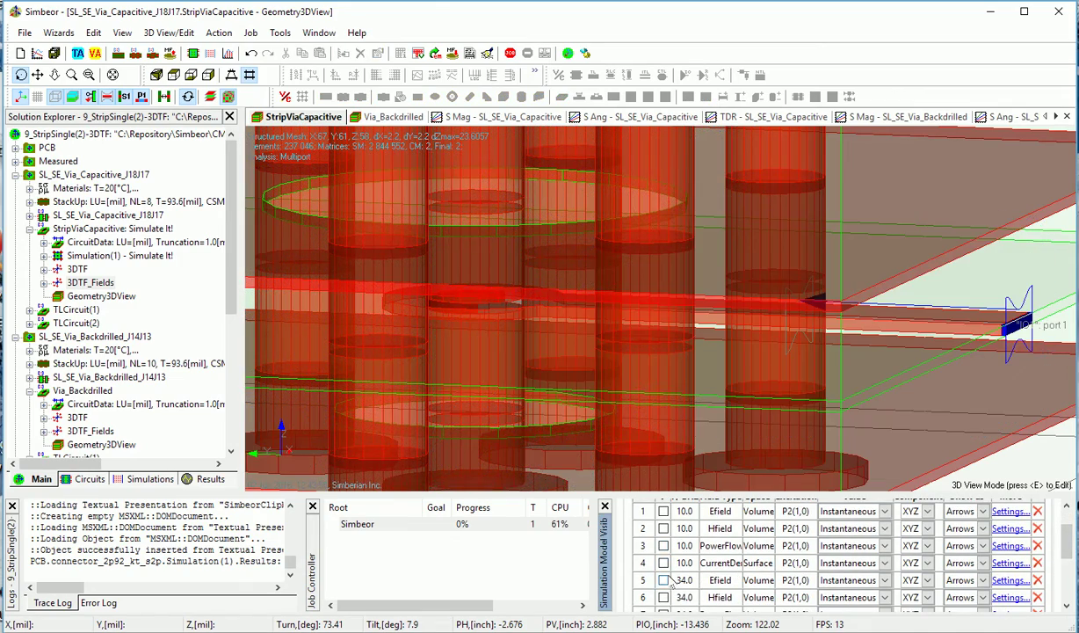
Zoom out and orbit to view the whole capacitive via structure.
scroll(671, 576, "down", 1)
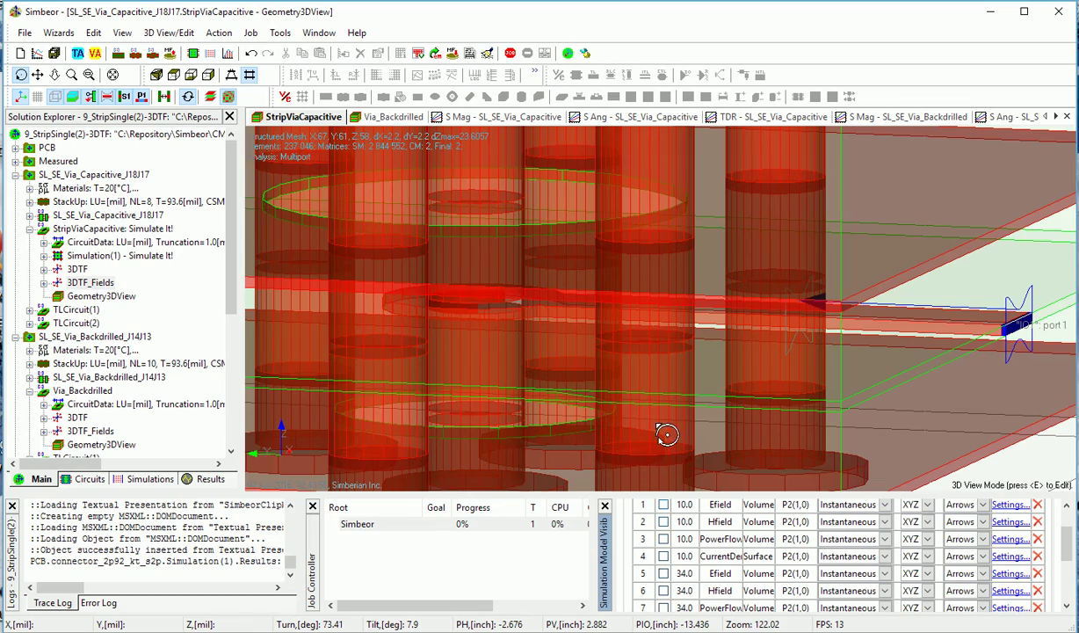
scroll(633, 372, "down", 3)
mouse_move(529, 329)
left_mouse_down()
mouse_move(868, 320)
mouse_move(735, 455)
left_mouse_up()
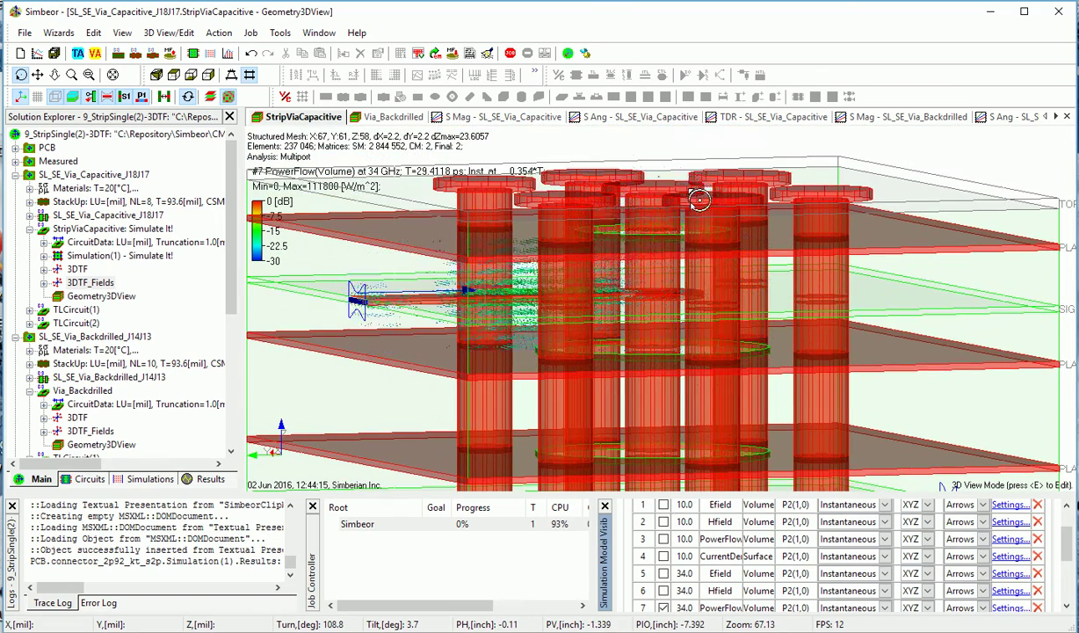
left_click_drag(736, 283, 743, 328)
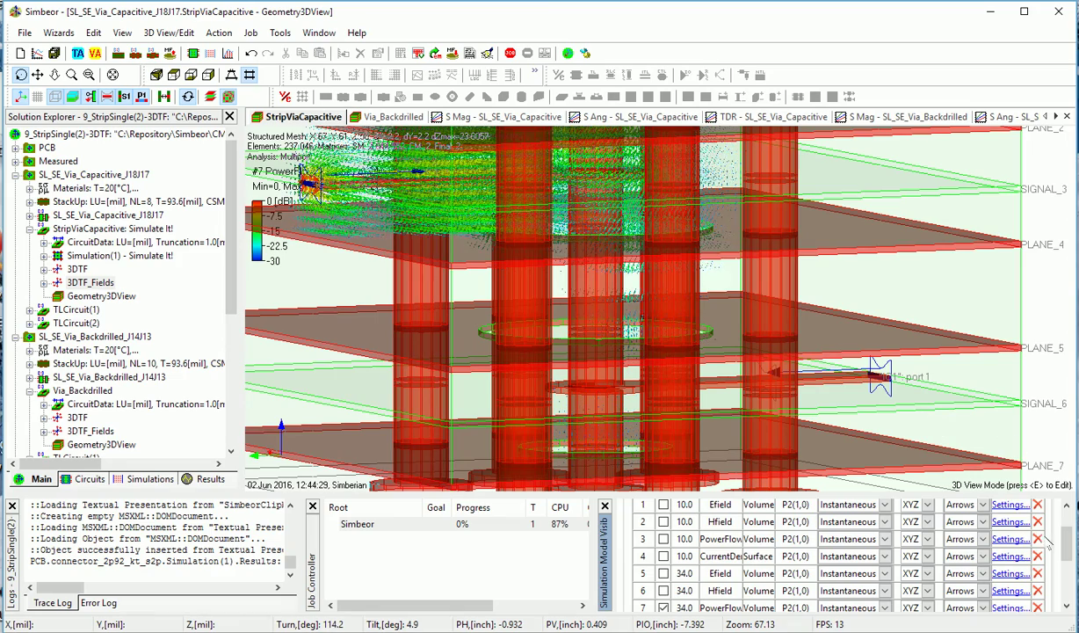
scroll(1024, 528, "down", 1)
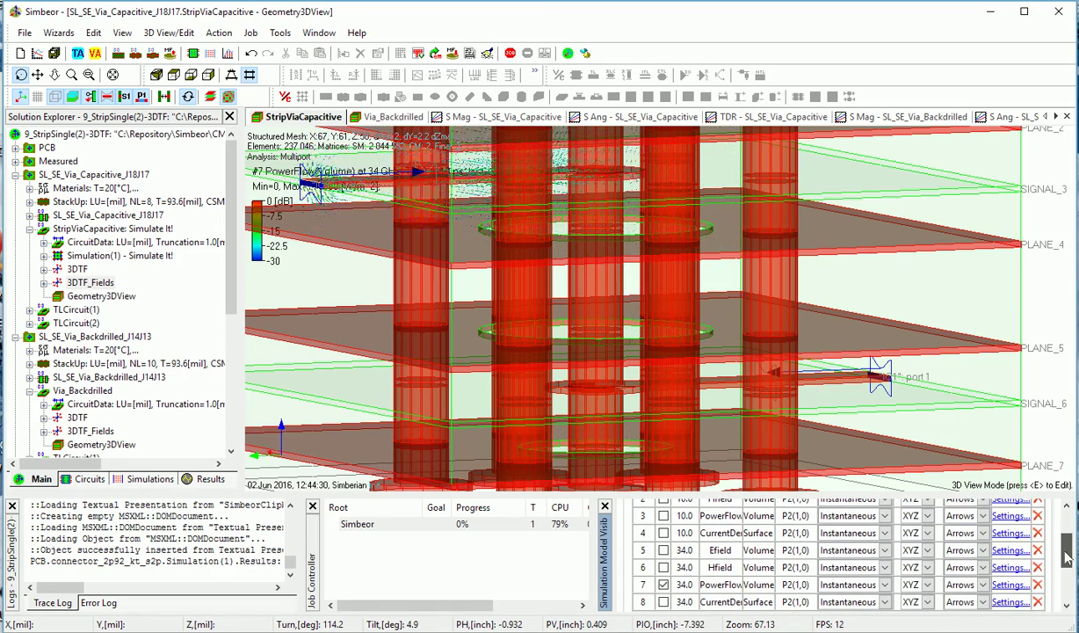
left_click(664, 584)
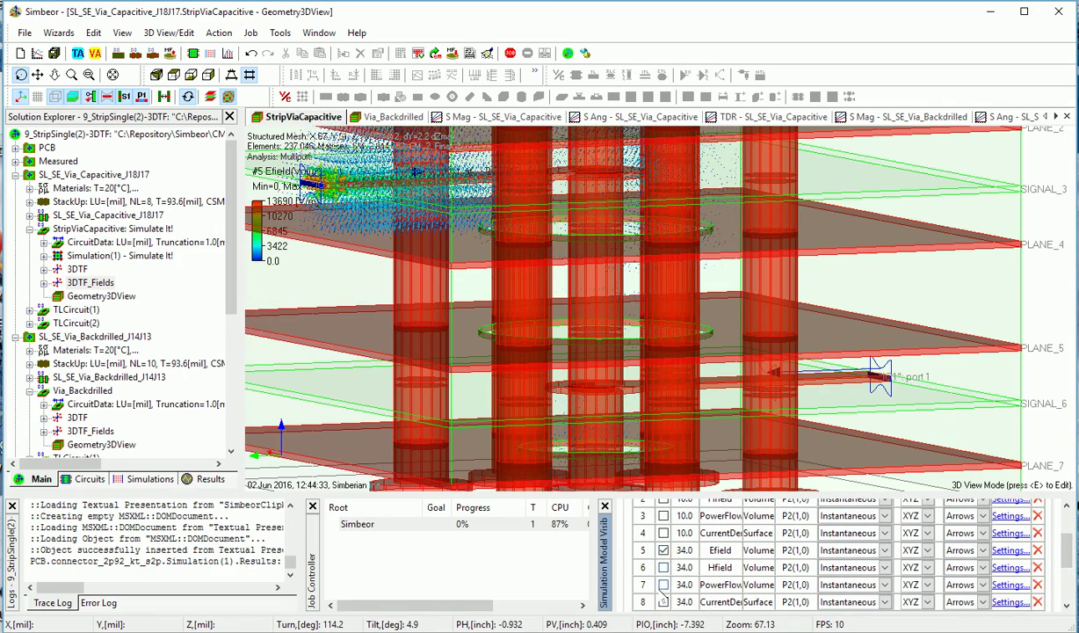
mouse_move(587, 314)
left_mouse_down()
mouse_move(655, 374)
mouse_move(770, 445)
left_mouse_up()
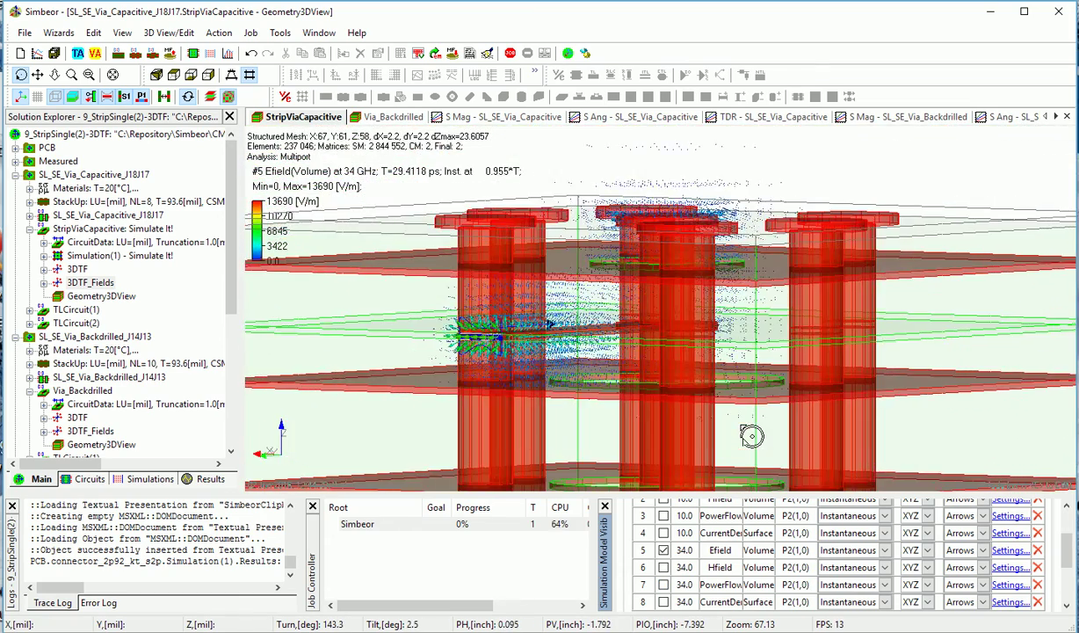
left_click_drag(749, 436, 614, 448)
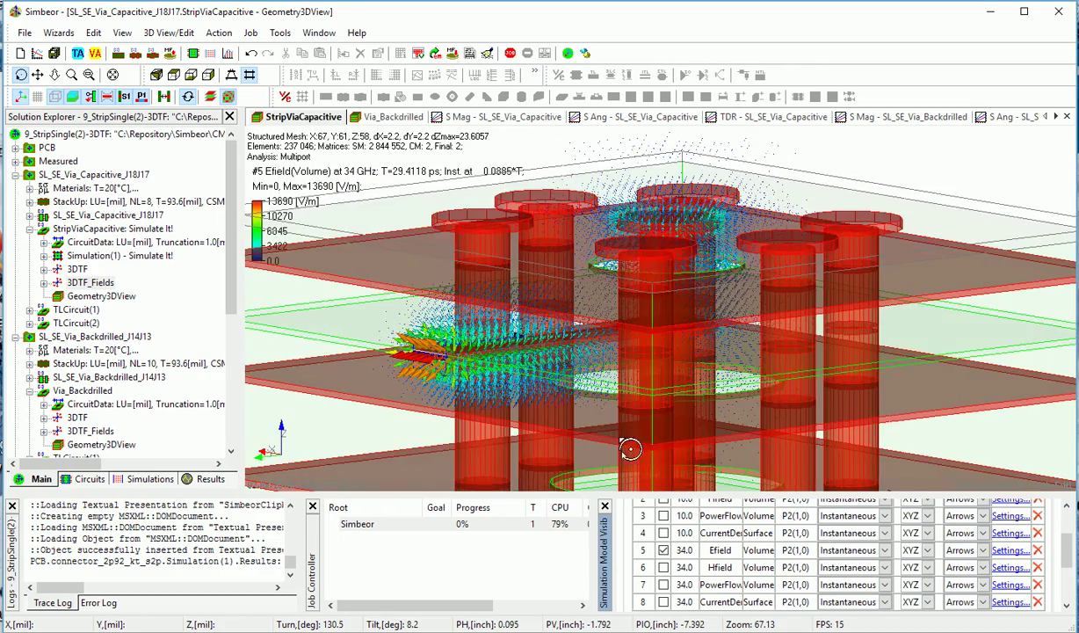
scroll(622, 424, "up", 3)
mouse_move(646, 390)
left_mouse_down()
mouse_move(655, 367)
mouse_move(727, 358)
mouse_move(618, 357)
left_mouse_up()
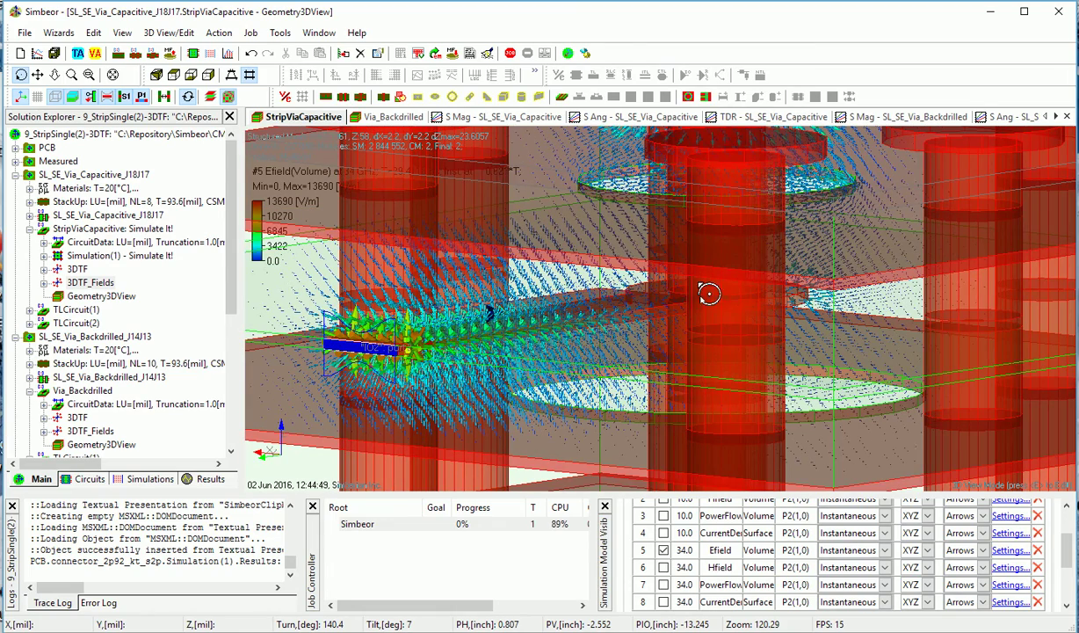
scroll(641, 306, "down", 3)
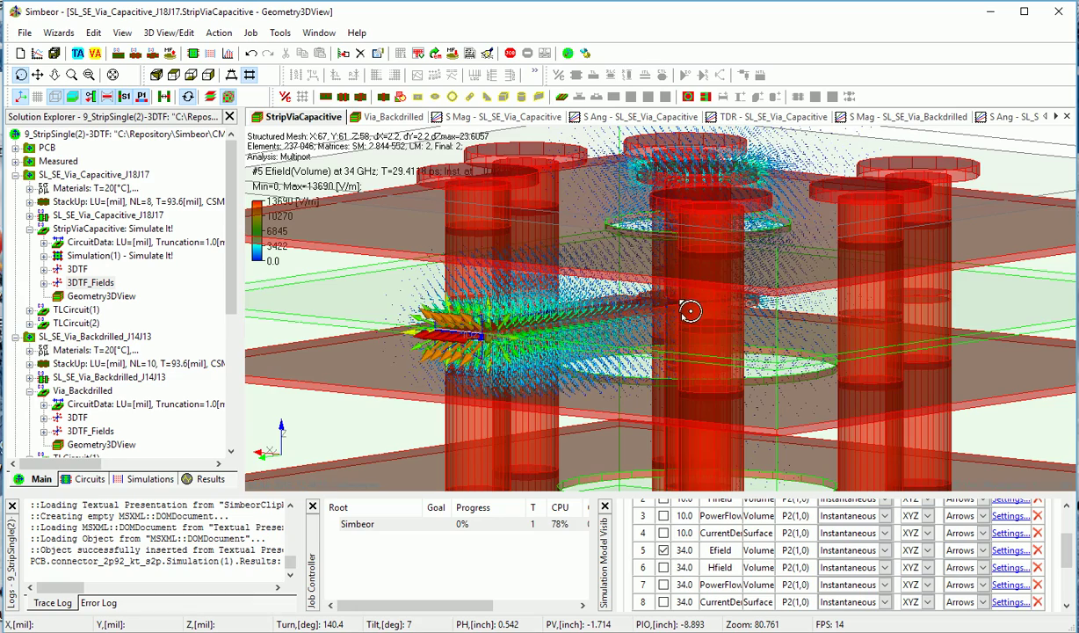
left_click_drag(685, 336, 520, 328)
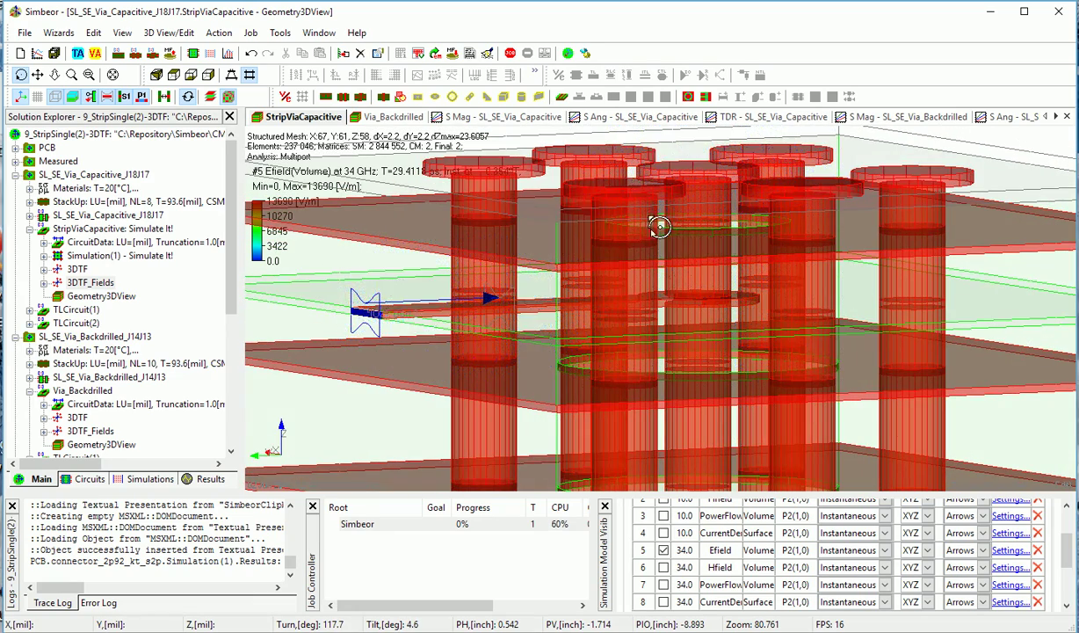
Show the 34 GHz power flow and orbit to look down onto the capacitive via tops.
left_click(664, 585)
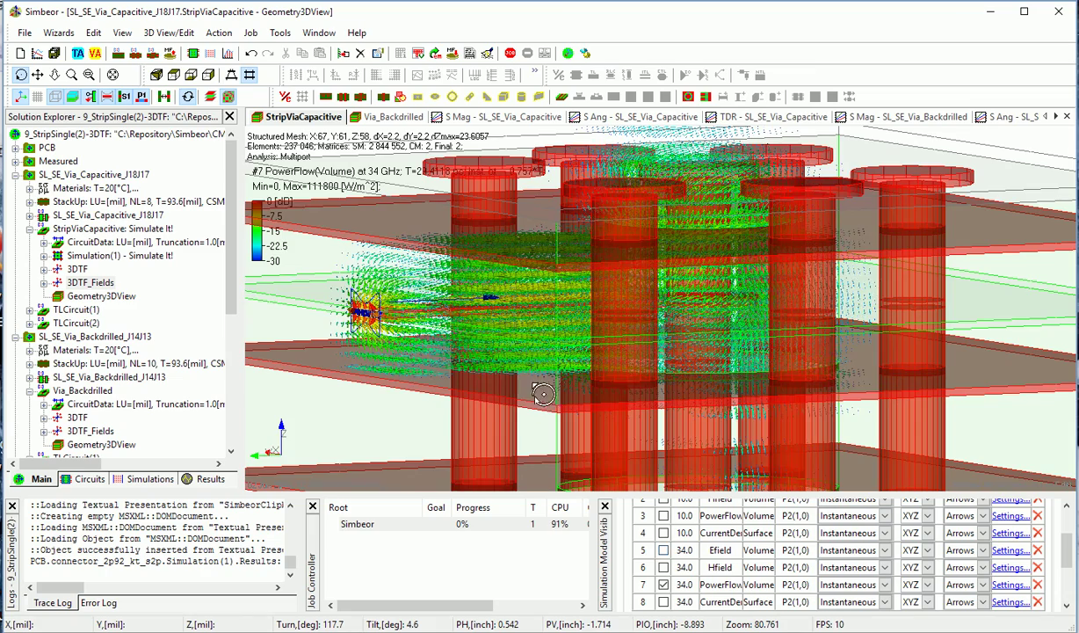
left_click_drag(710, 230, 663, 190)
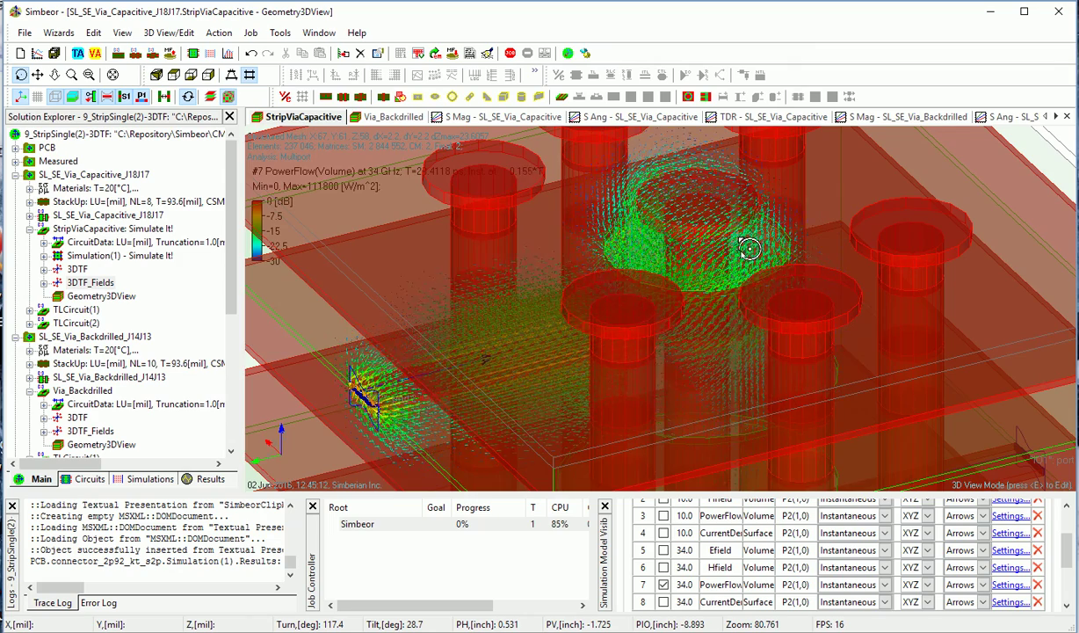
middle_click_drag(748, 249, 716, 173)
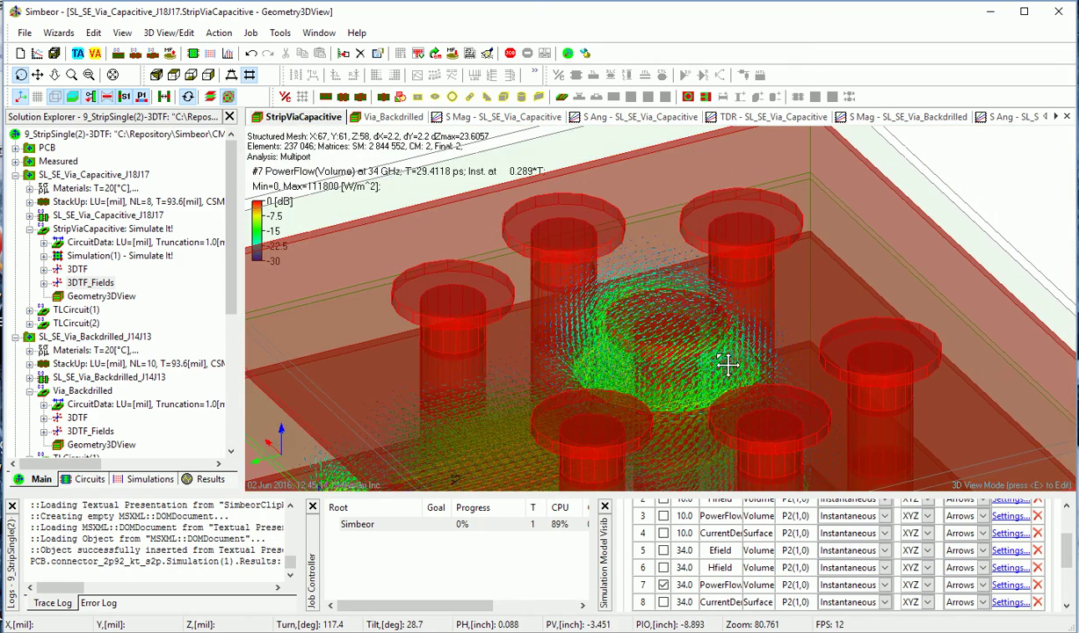
middle_click_drag(723, 354, 763, 220)
left_click_drag(763, 219, 691, 389)
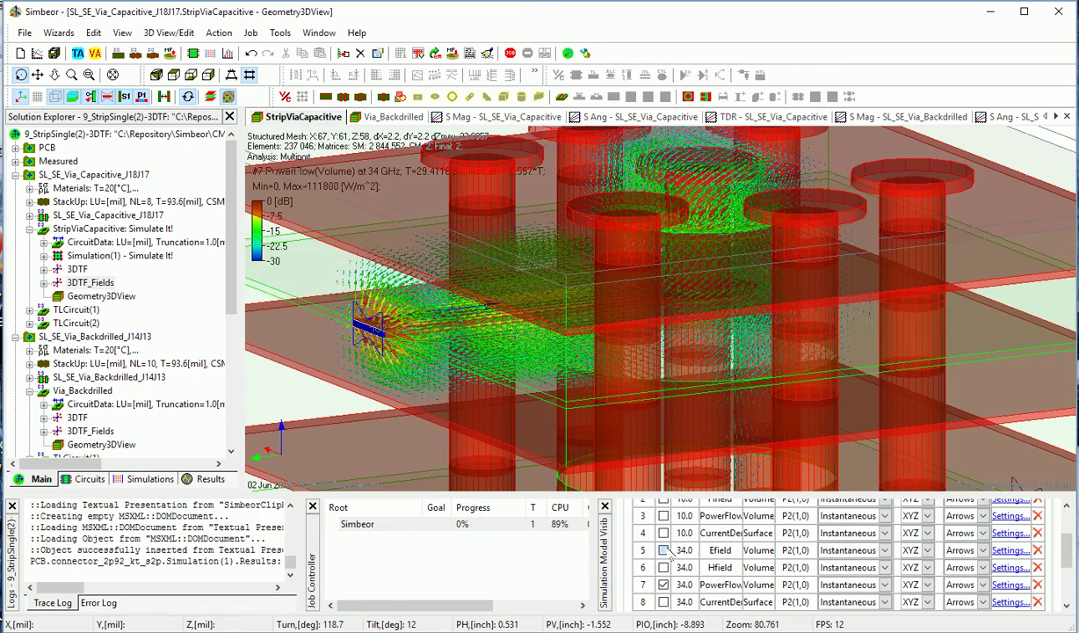
Switch back to the 34 GHz electric field alone, viewed near side-on.
left_click(664, 550)
left_click(664, 584)
left_click_drag(663, 457, 612, 420)
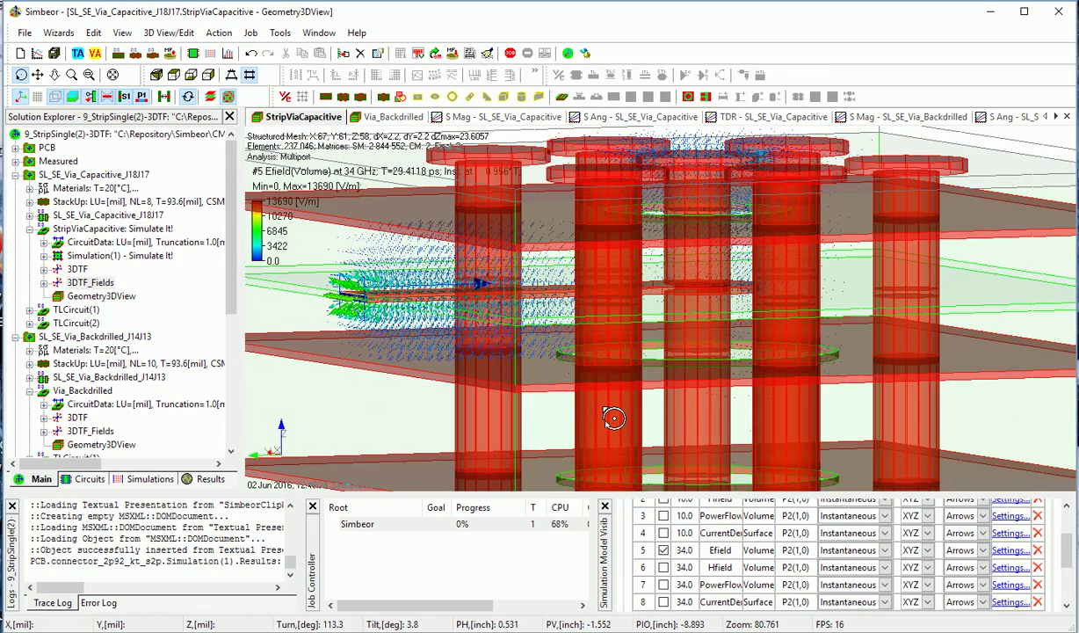
middle_click_drag(595, 364, 578, 393)
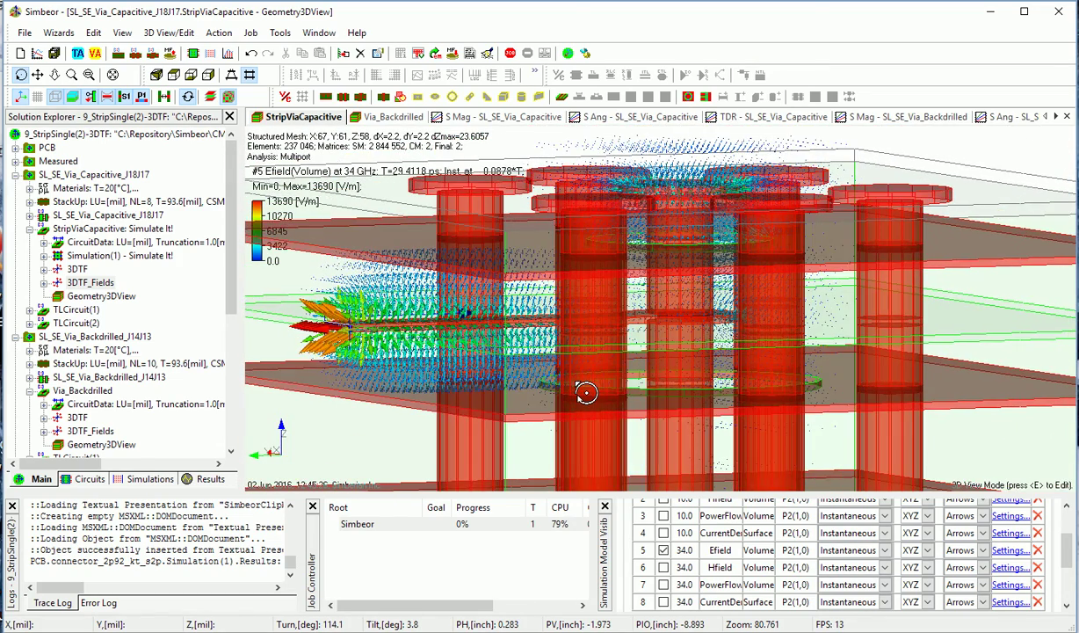
Replace the electric field with the 34 GHz magnetic field, zoomed in around the strip.
left_click(663, 567)
left_click(664, 550)
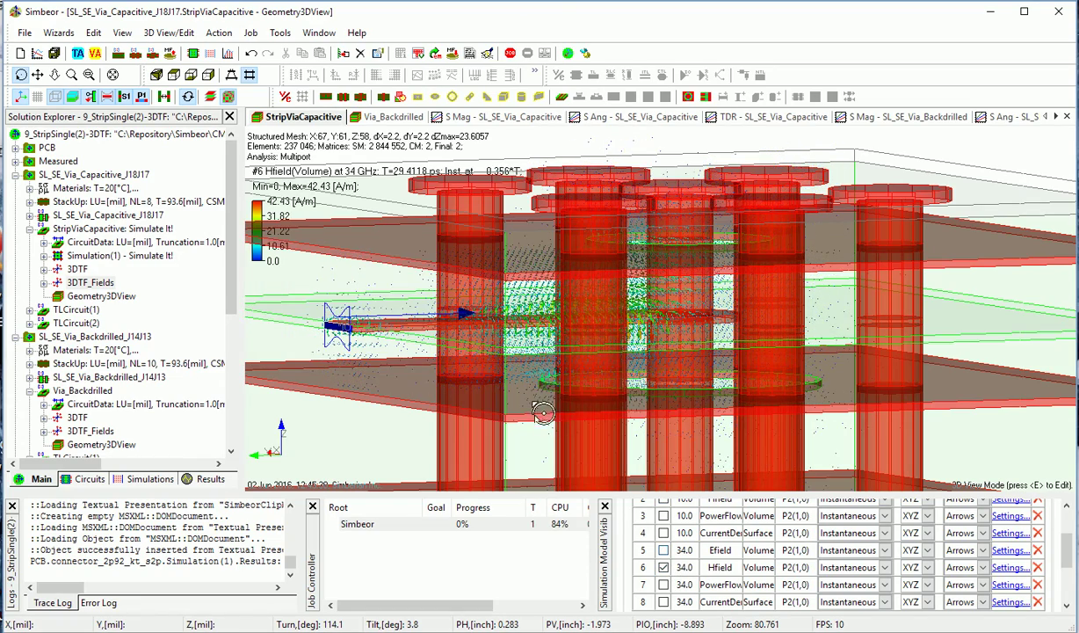
left_click_drag(532, 398, 627, 402)
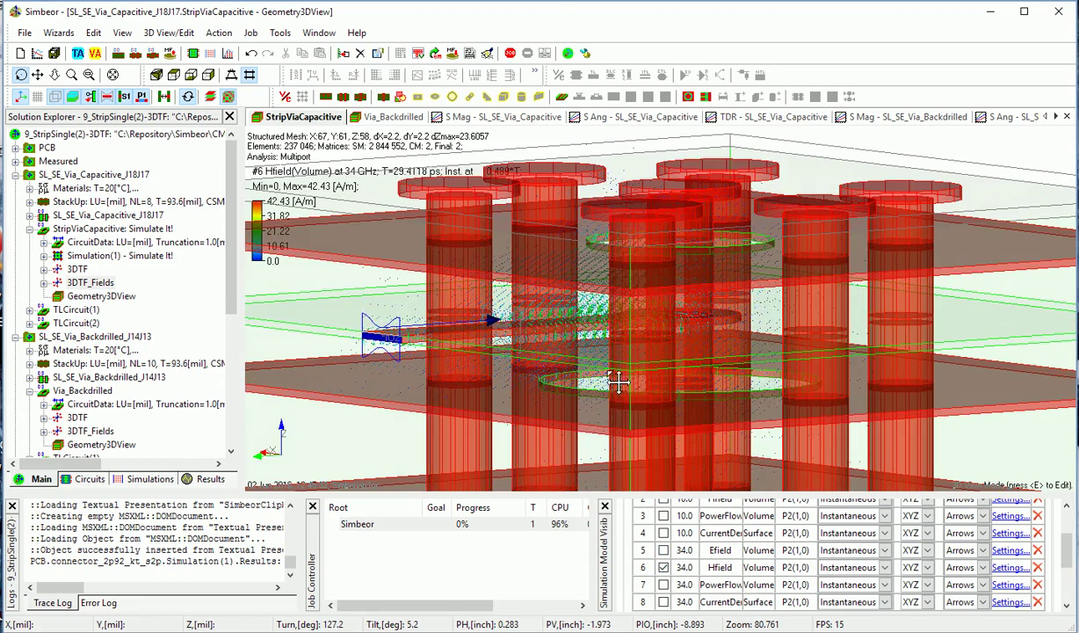
scroll(645, 387, "up", 3)
scroll(669, 404, "up", 2)
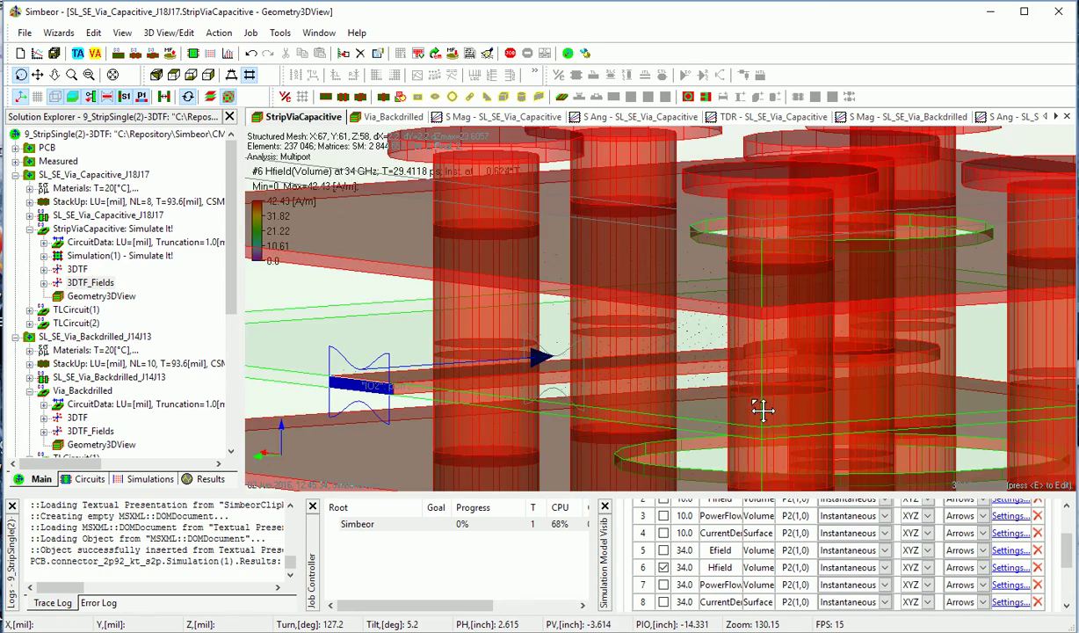
left_click_drag(762, 409, 785, 388)
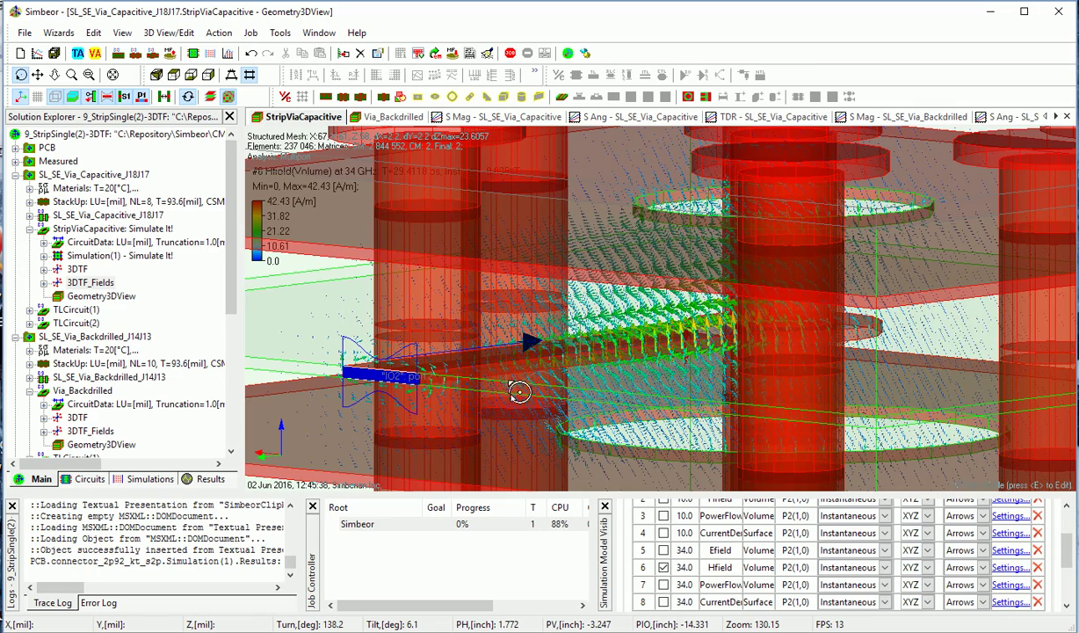
View 34 GHz current density from several angles, then hide it to leave bare geometry.
left_click(663, 567)
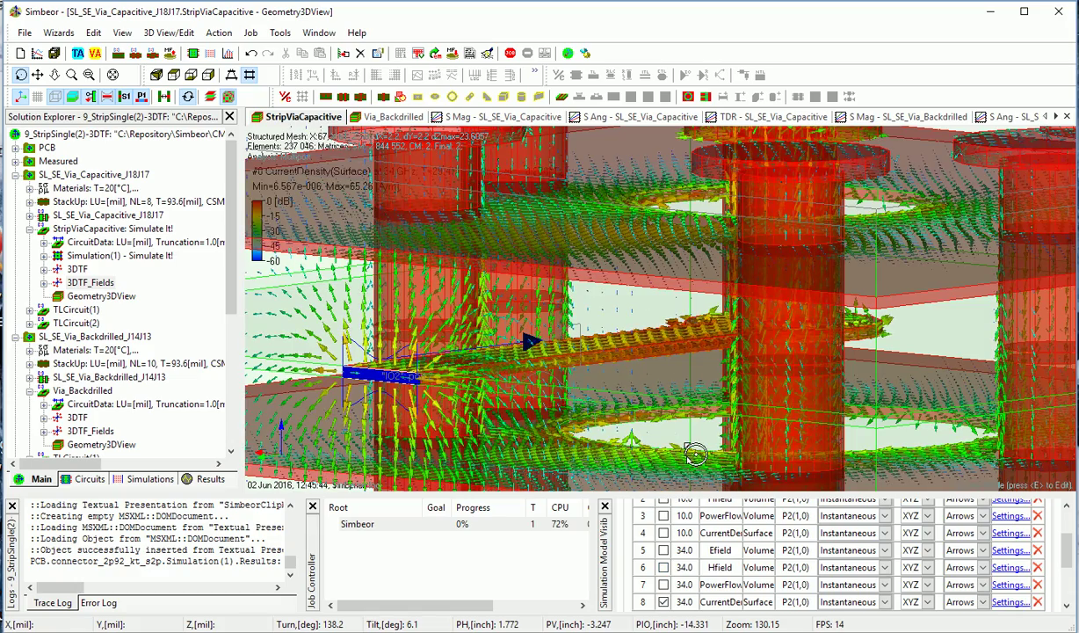
mouse_move(694, 452)
left_mouse_down()
mouse_move(667, 383)
mouse_move(694, 398)
left_mouse_up()
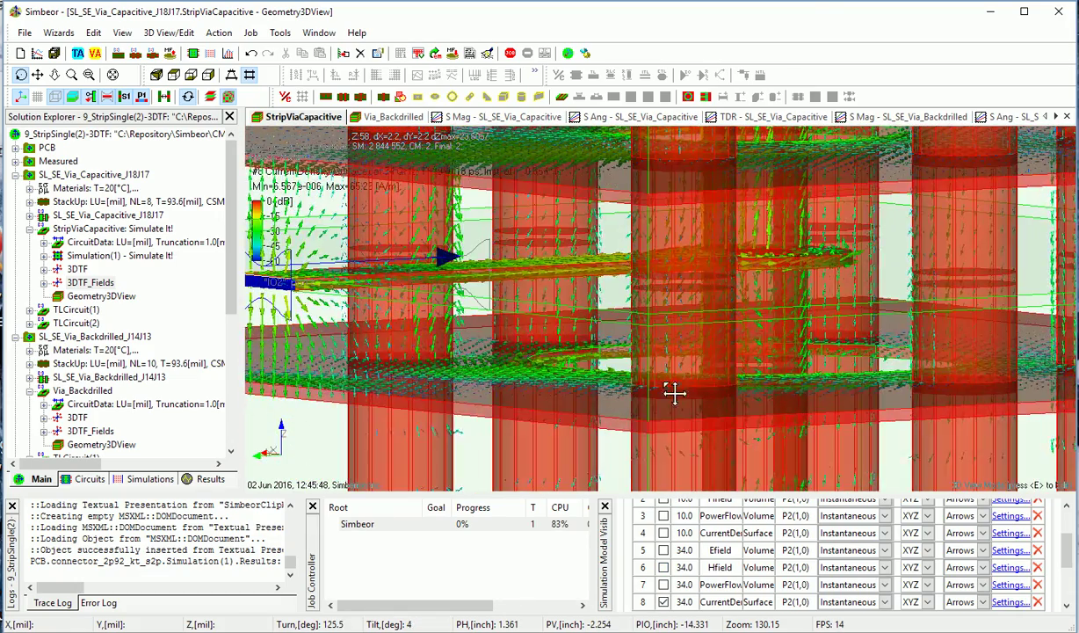
scroll(691, 401, "down", 3)
left_click_drag(720, 414, 712, 290)
mouse_move(855, 370)
left_mouse_down()
mouse_move(686, 378)
mouse_move(845, 417)
mouse_move(794, 409)
mouse_move(939, 410)
mouse_move(749, 412)
left_mouse_up()
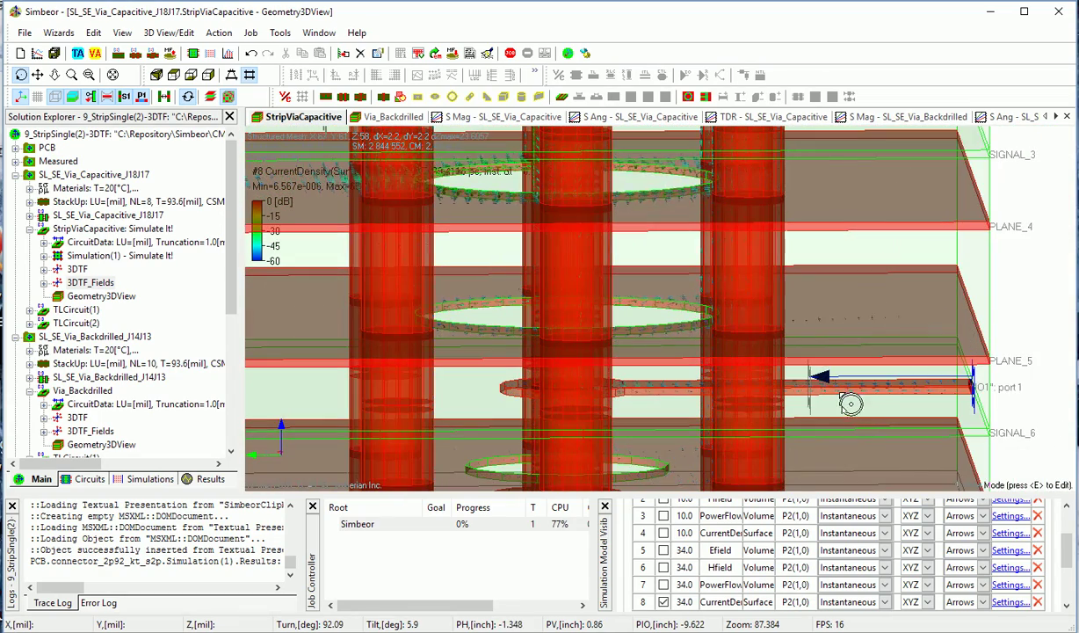
left_click_drag(880, 408, 730, 442)
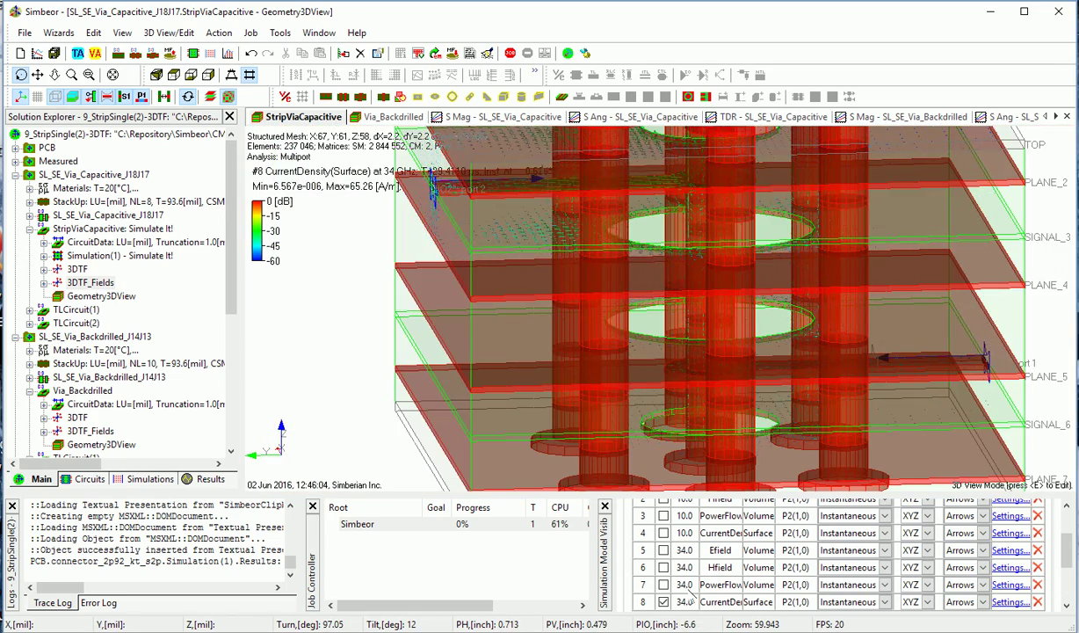
left_click(664, 602)
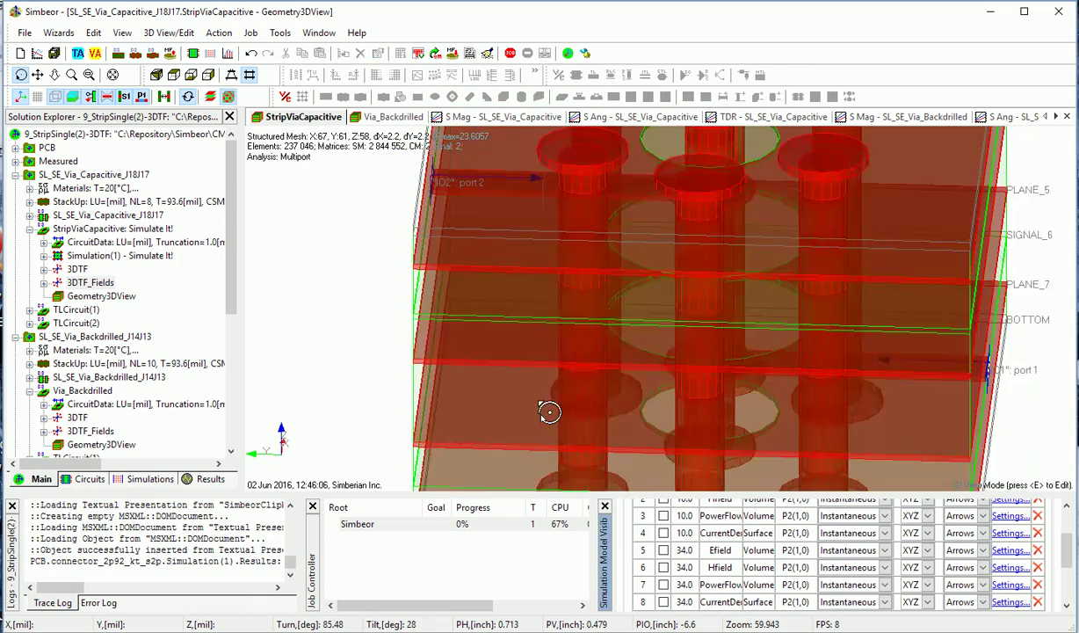
mouse_move(542, 428)
left_mouse_down()
mouse_move(579, 441)
mouse_move(716, 368)
mouse_move(797, 348)
mouse_move(738, 338)
mouse_move(672, 350)
left_mouse_up()
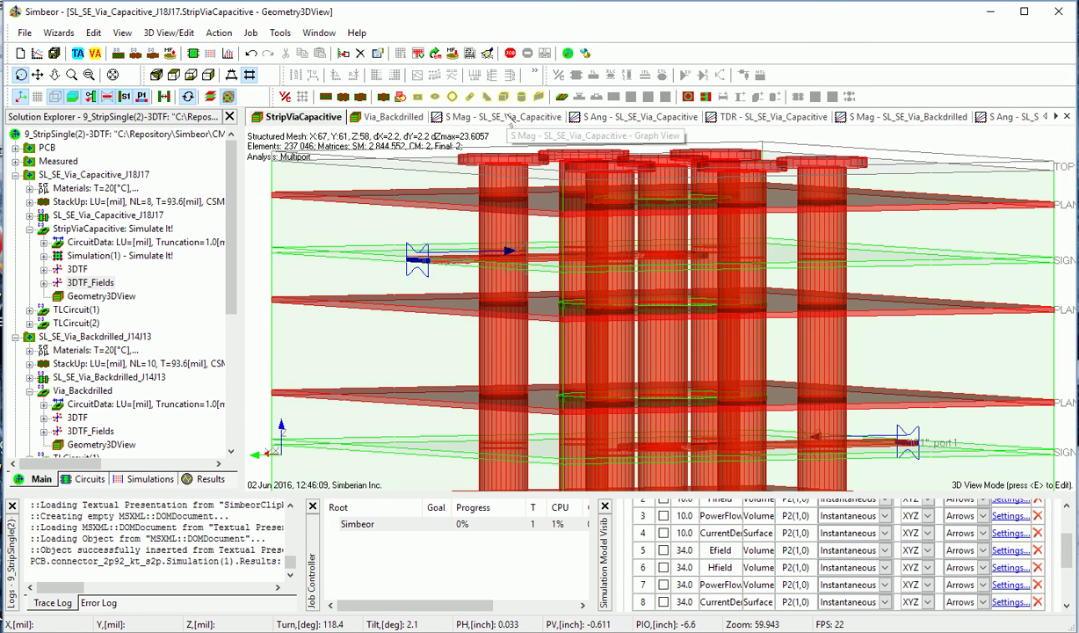
Check the strip trace in Board Analyzer, then return to the capacitive via's S Mag plot.
left_click(516, 124)
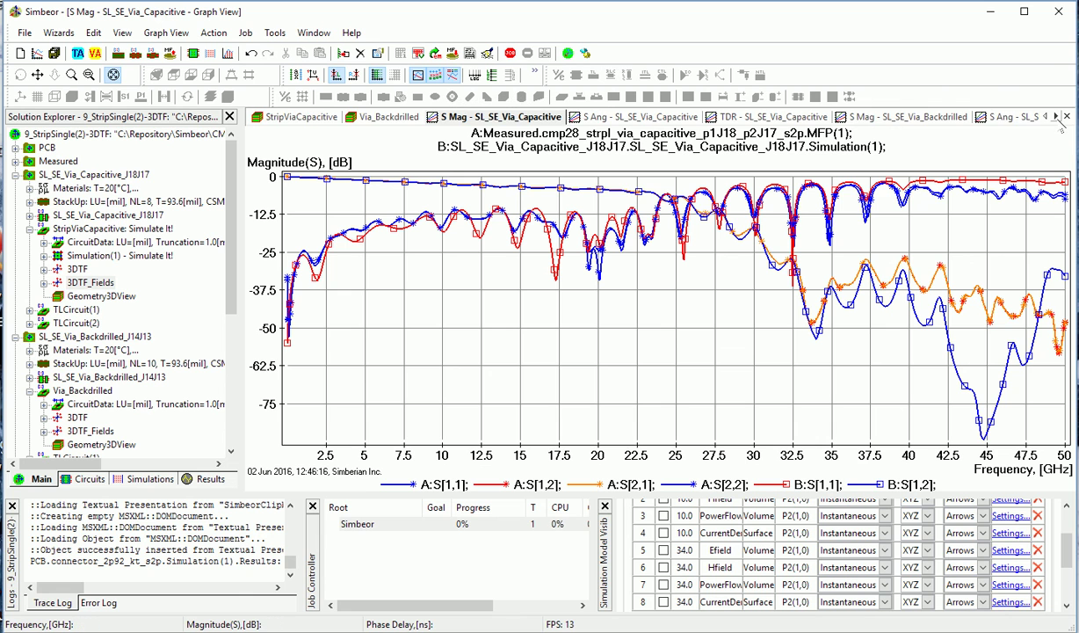
scroll(1015, 114, "down", 3)
left_click(963, 118)
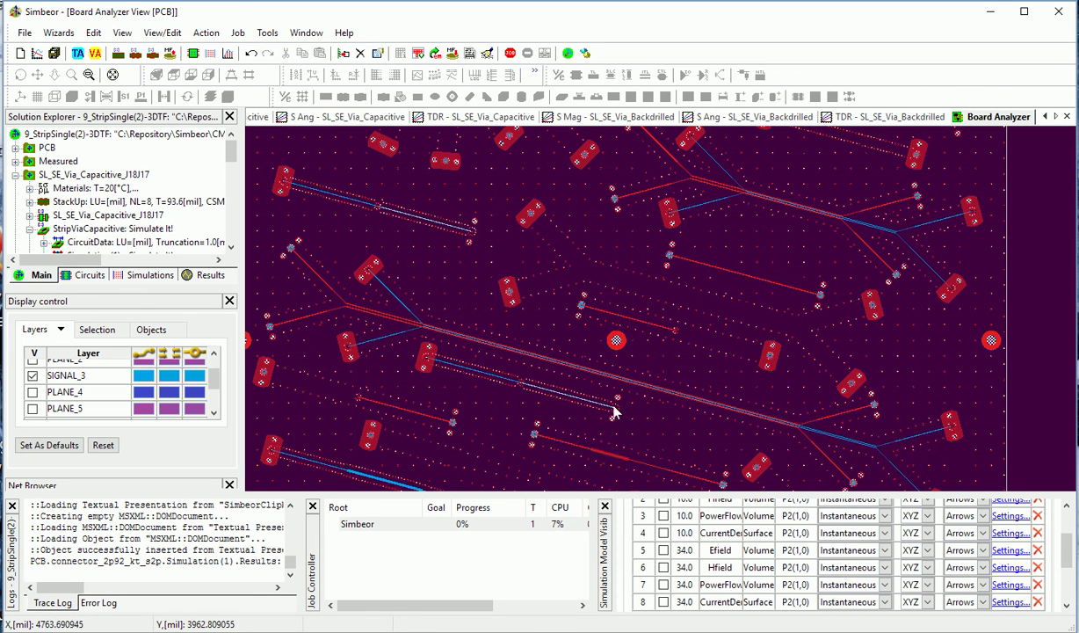
scroll(606, 416, "up", 3)
middle_click_drag(585, 342, 599, 316)
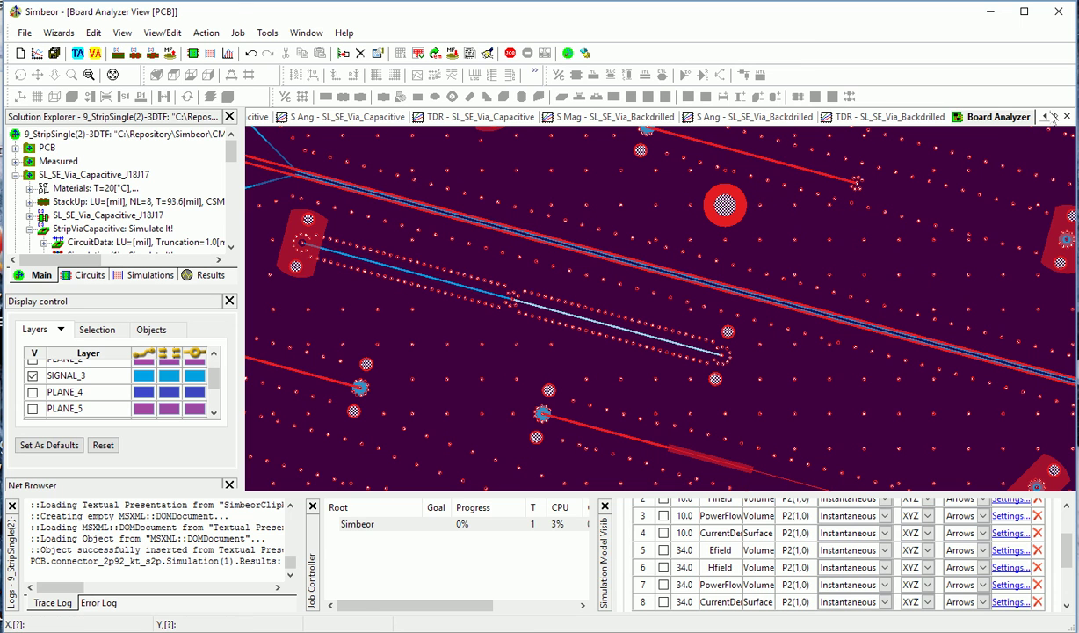
left_click(1046, 117)
left_click(455, 117)
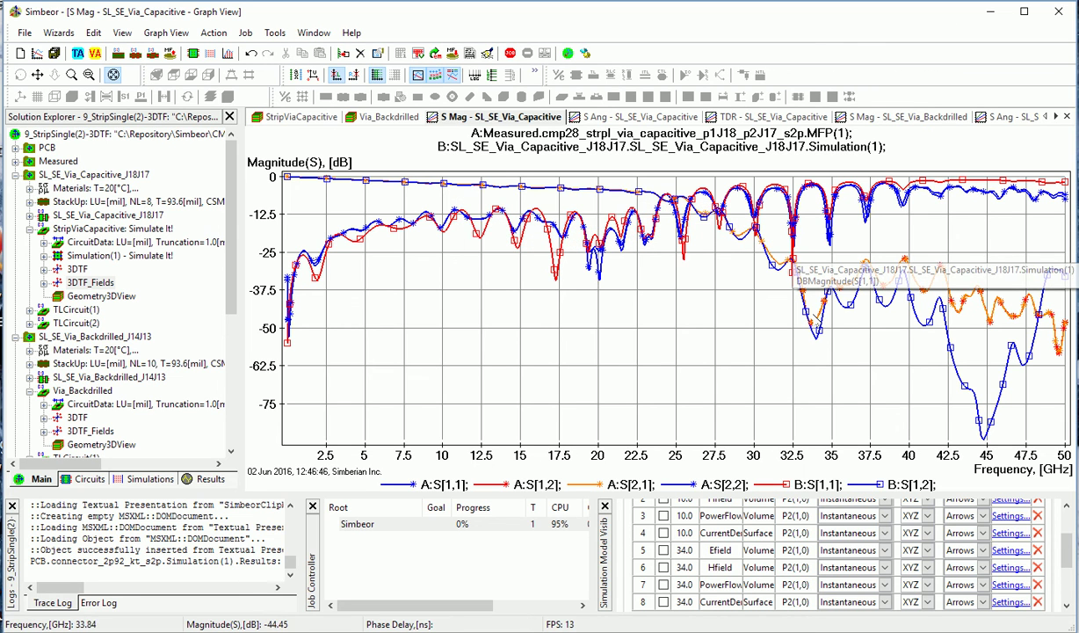
mouse_move(818, 332)
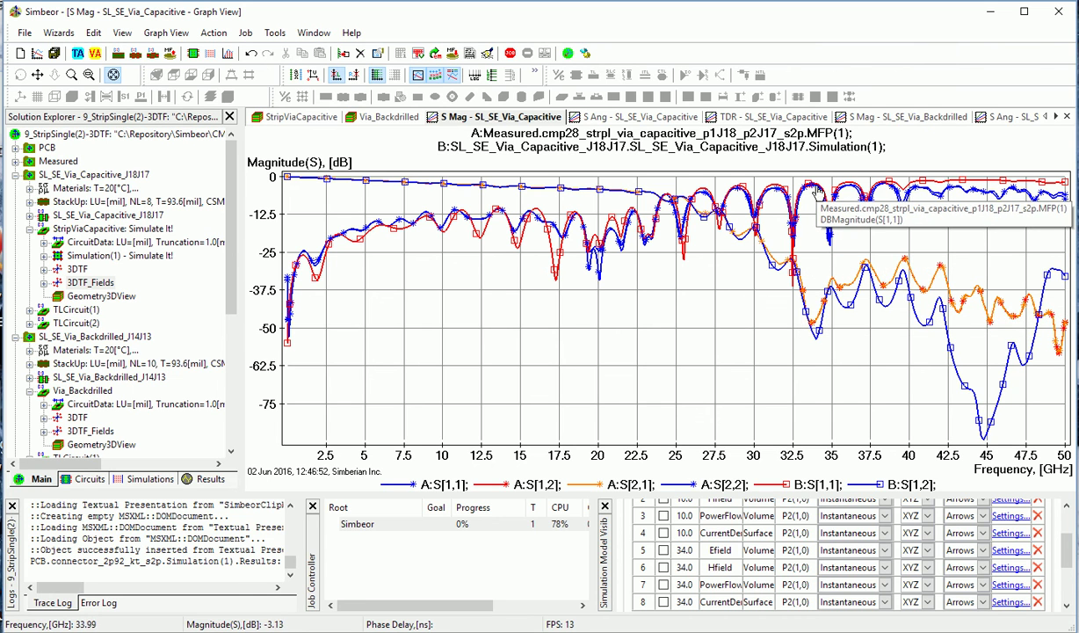
Review the capacitive via's S Ang, TDR and S Mag plots, then the backdrilled S Mag.
left_click(620, 116)
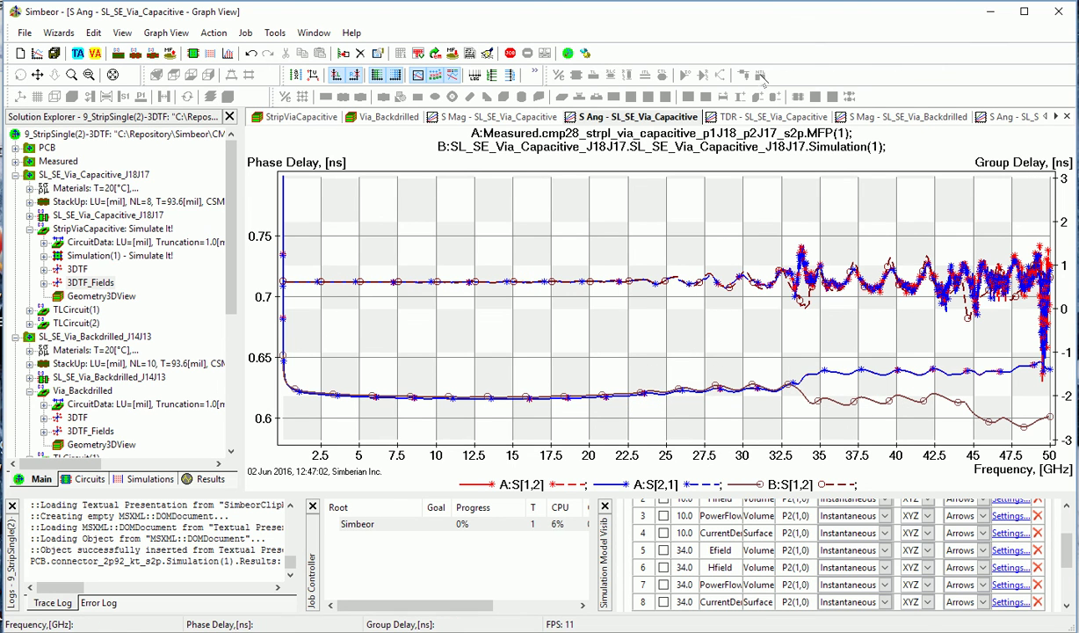
left_click(754, 116)
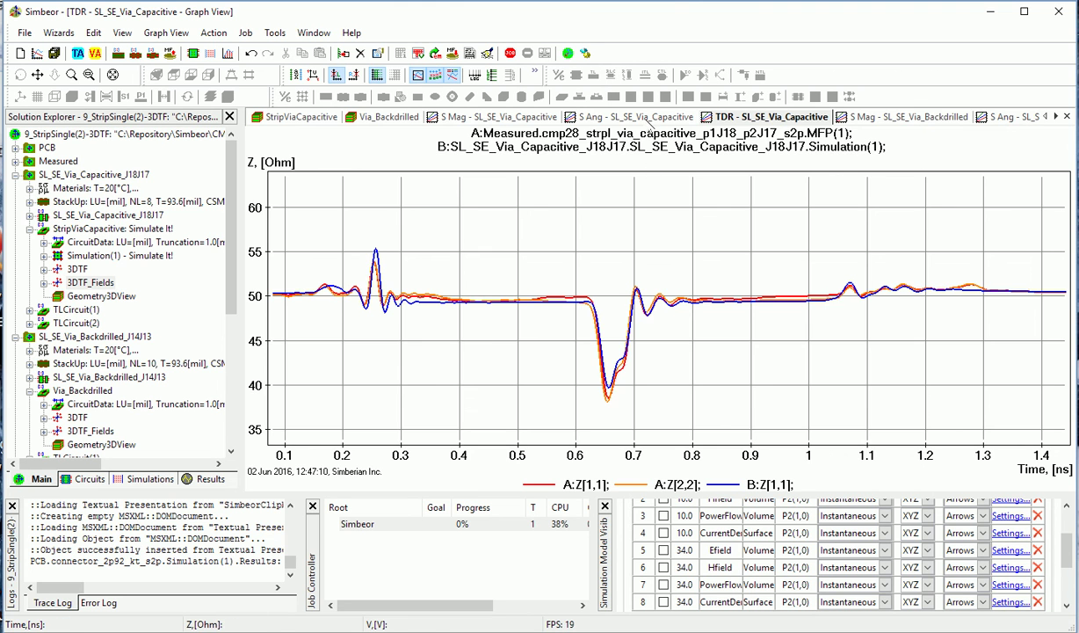
left_click(646, 120)
left_click(506, 116)
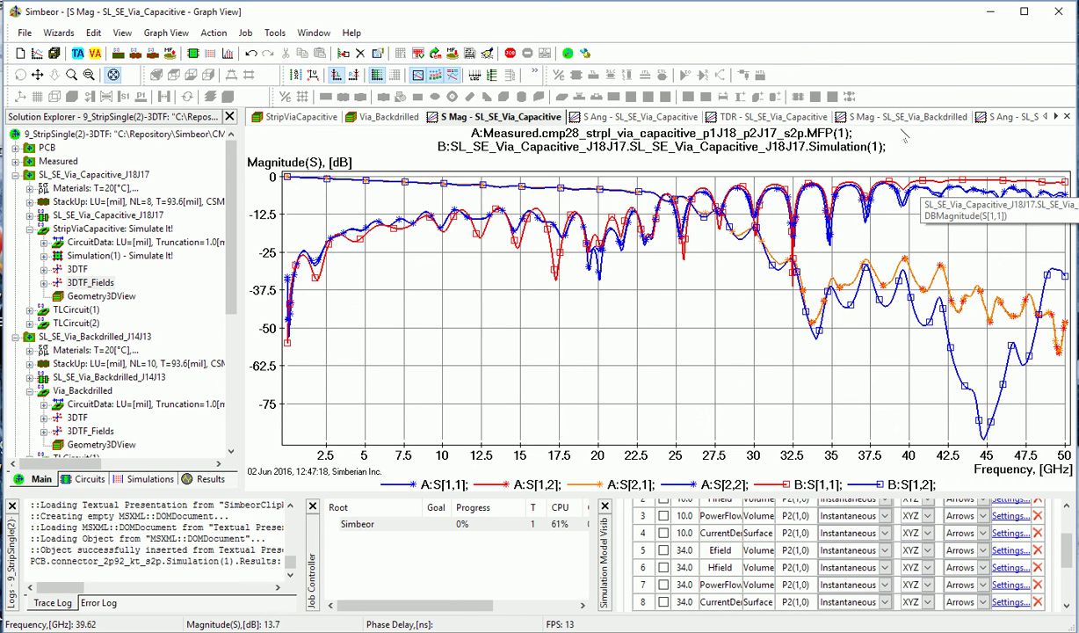
left_click(865, 116)
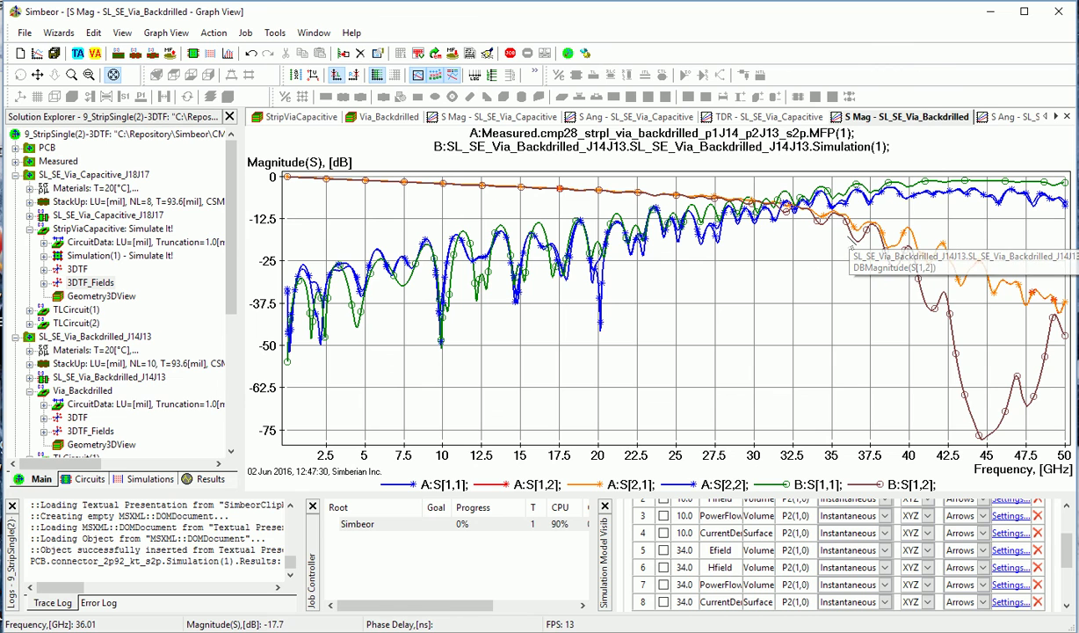
Review the backdrilled via's S Ang and TDR plots, then open the Via_Backdrilled geometry.
left_click(1024, 117)
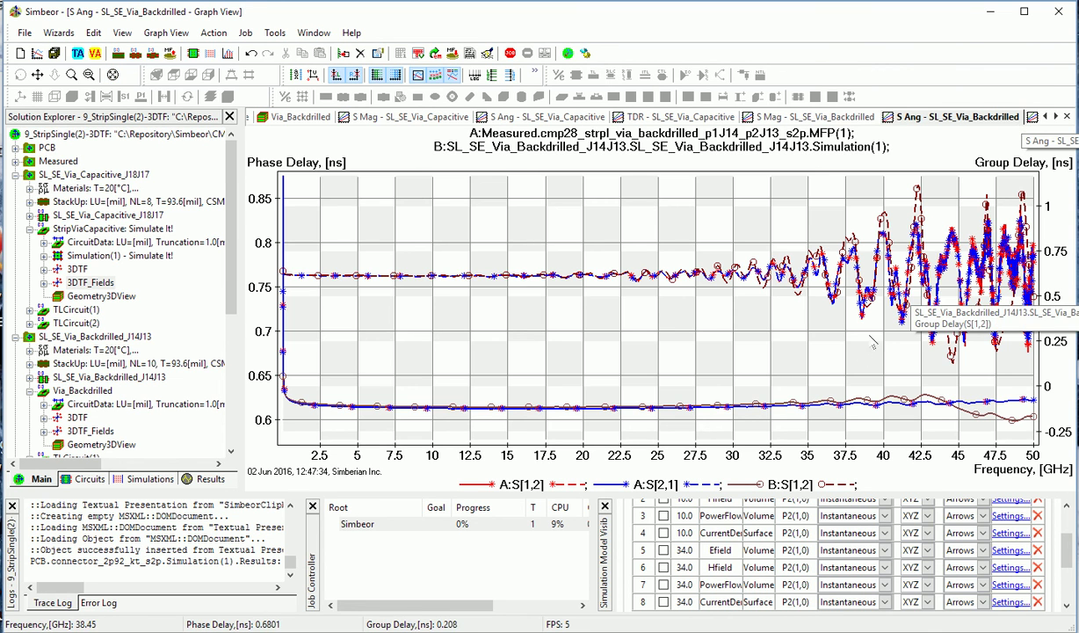
left_click(1055, 116)
left_click(890, 117)
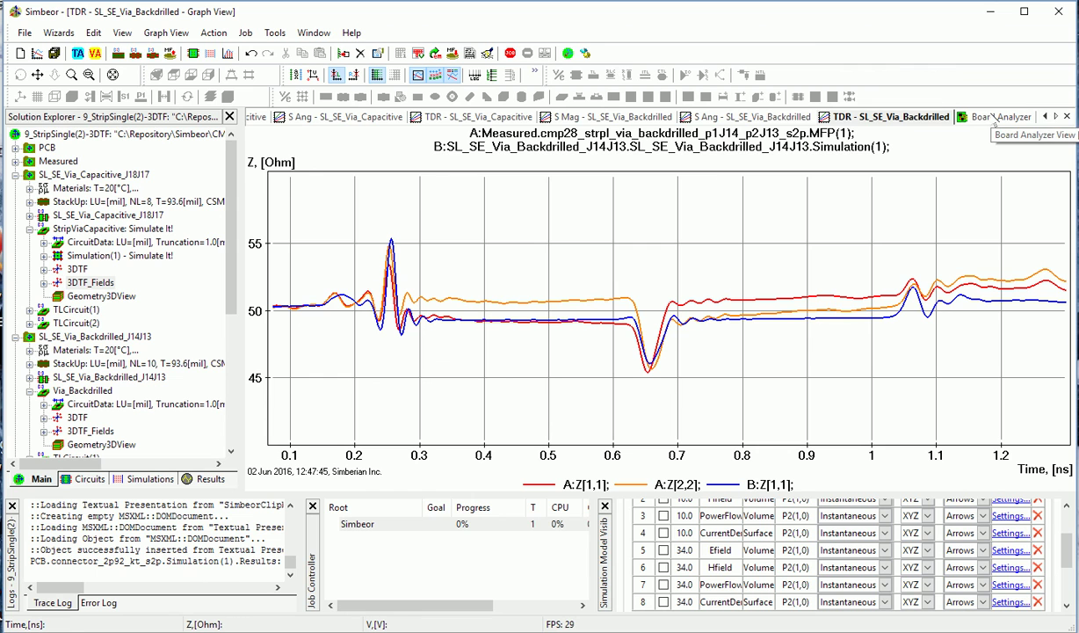
left_click(1046, 118)
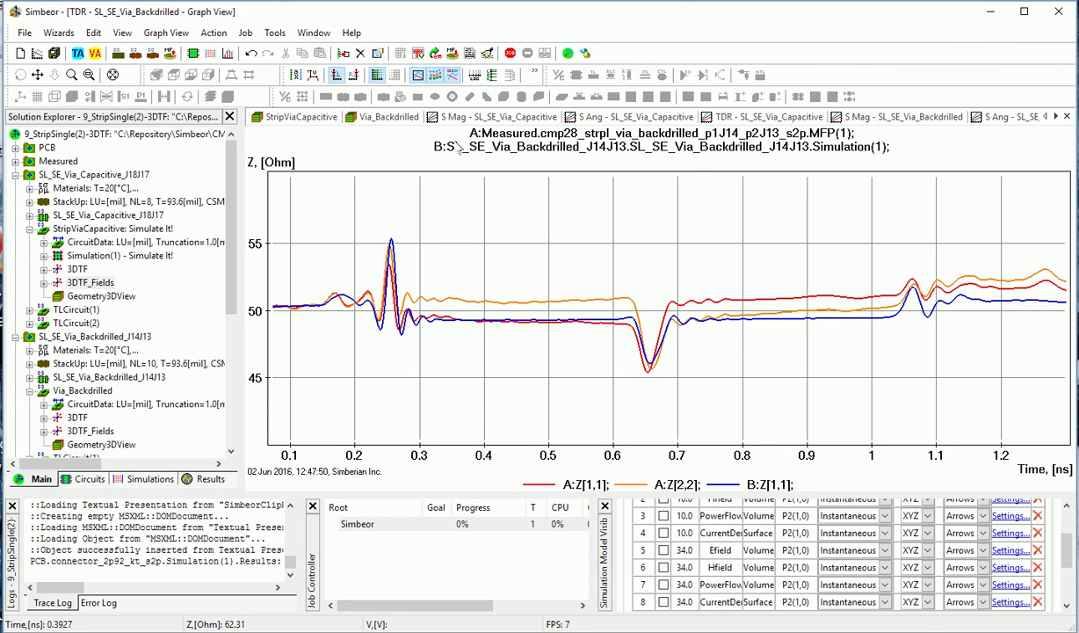
left_click(367, 119)
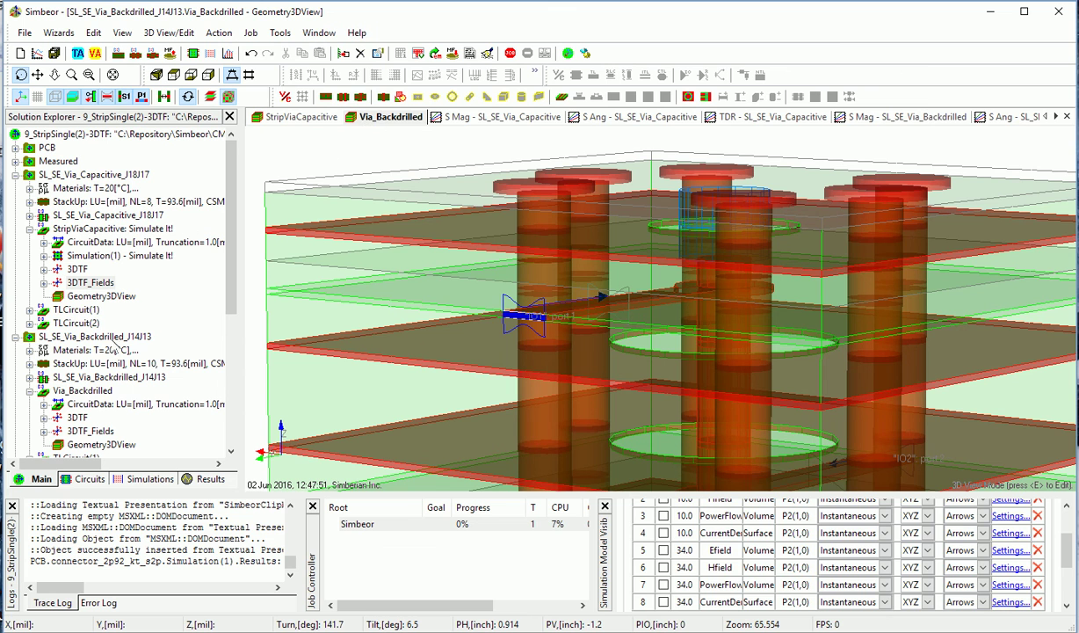
Load Via_Backdrilled 3DTF_Fields and orbit its animated 34 GHz PowerFlow plot.
left_click(92, 432)
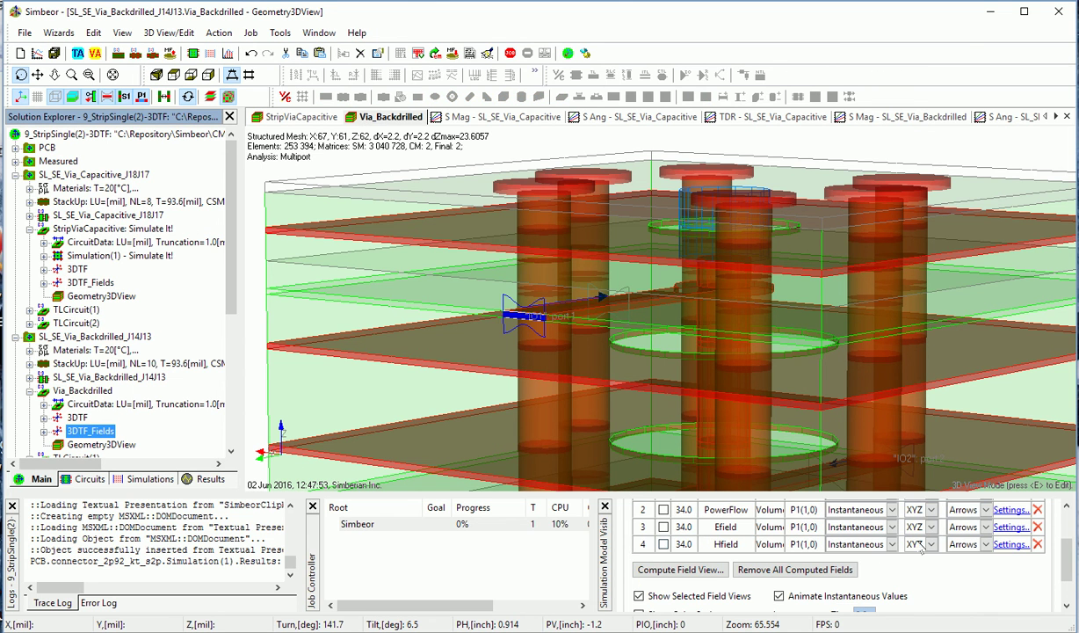
left_click_drag(1065, 562, 1065, 536)
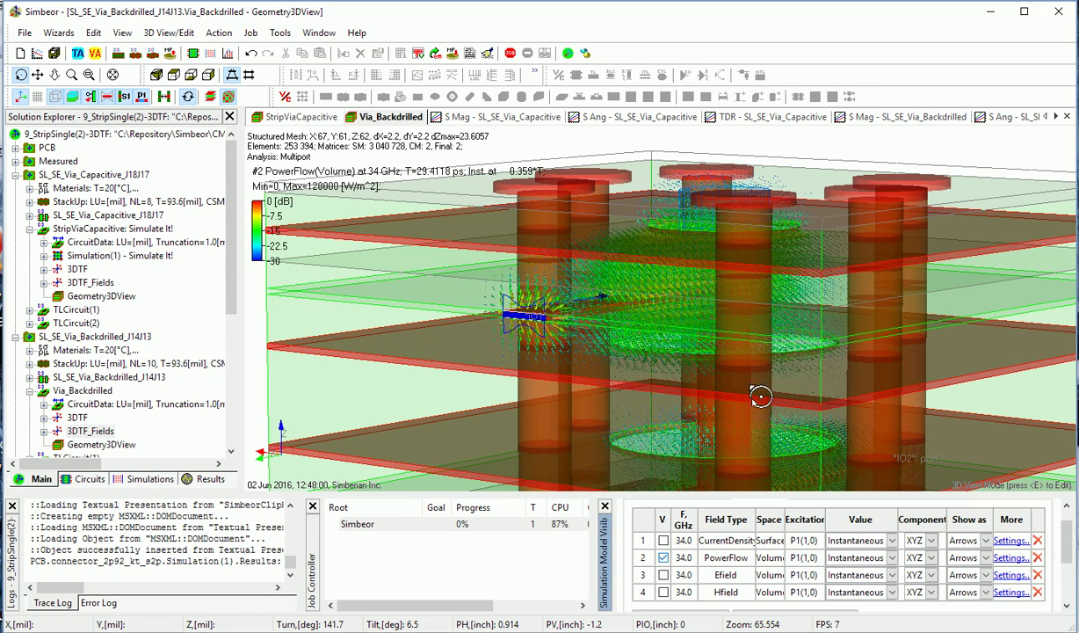
left_click_drag(737, 400, 646, 392)
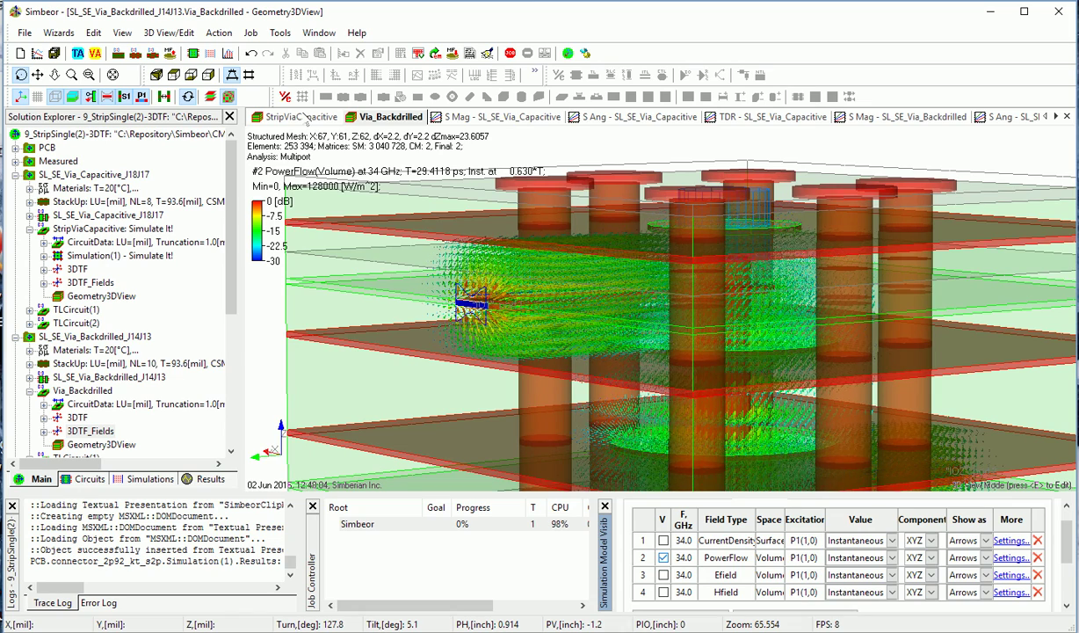
Show 34 GHz PowerFlow from StripViaCapacitive's 3DTF_Fields and zoom out.
left_click(306, 116)
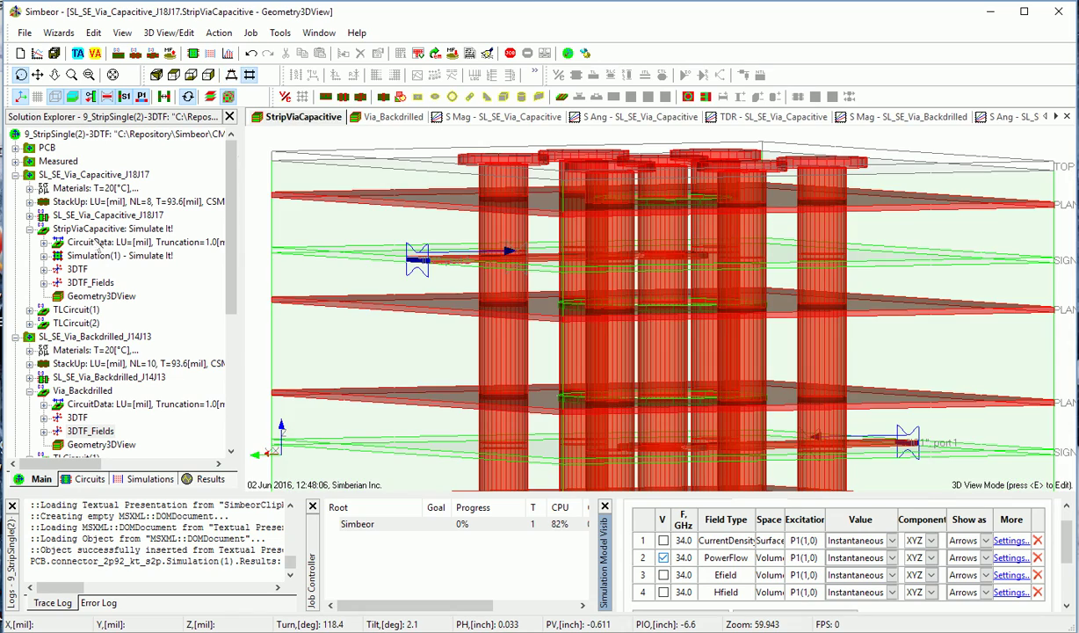
left_click(88, 282)
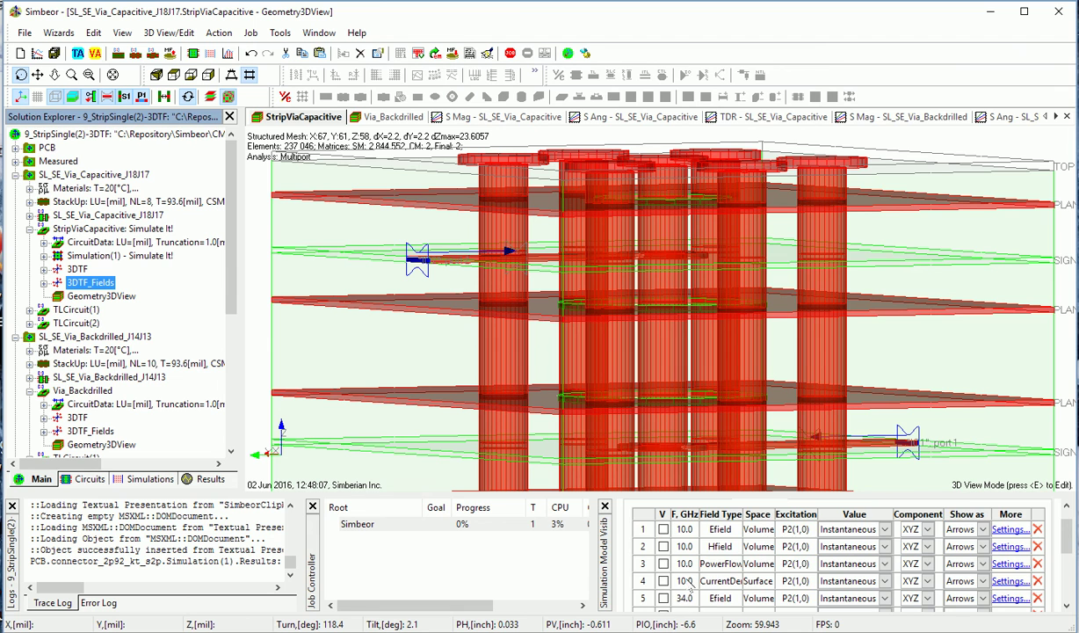
scroll(688, 580, "down", 1)
scroll(689, 580, "down", 5)
scroll(689, 580, "down", 2)
scroll(692, 583, "up", 7)
left_click(664, 597)
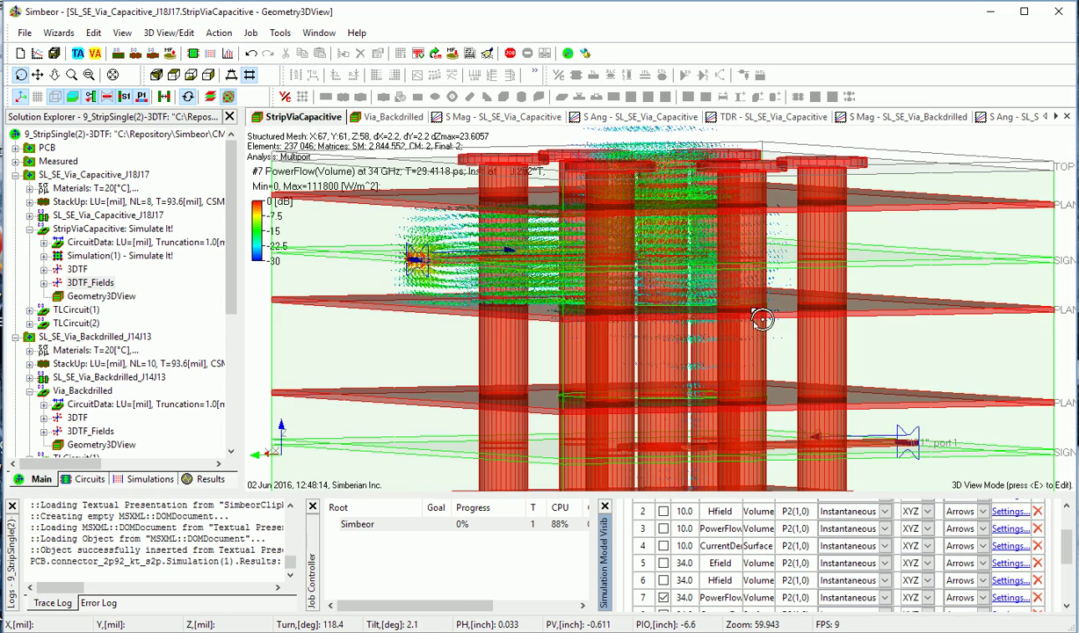
scroll(761, 318, "down", 2)
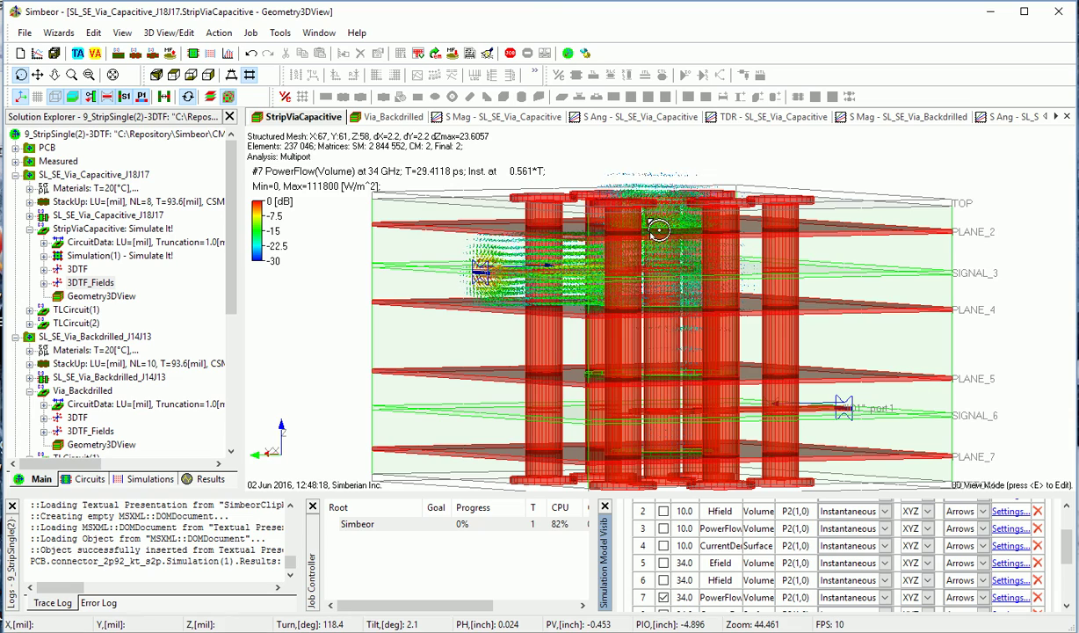
Reload Via_Backdrilled 3DTF_Fields and orbit, pan and zoom around the signal via's field.
left_click(398, 117)
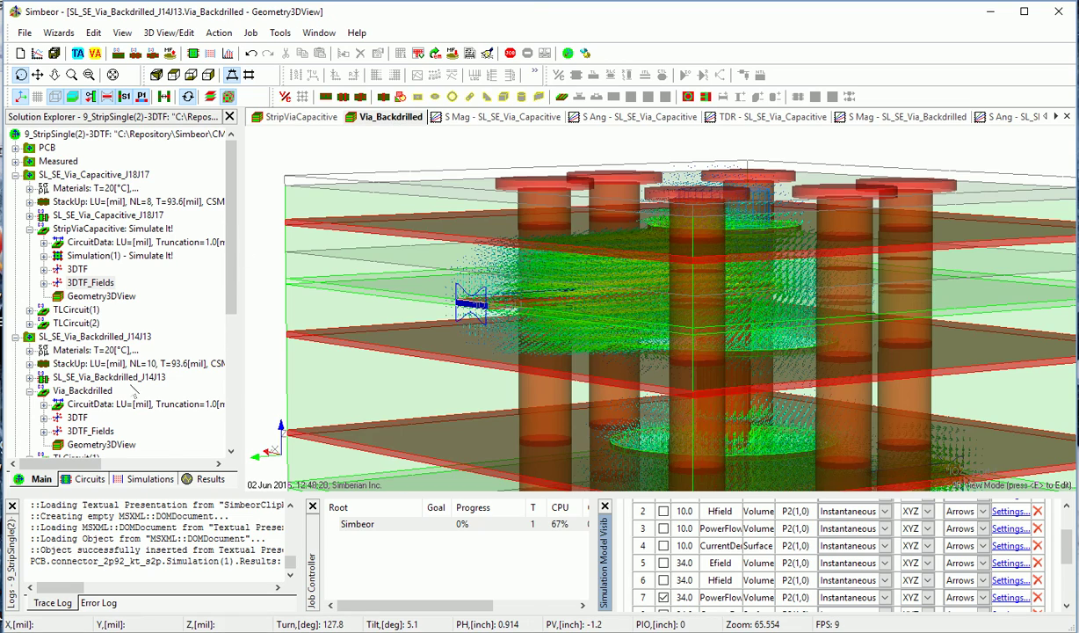
left_click(90, 432)
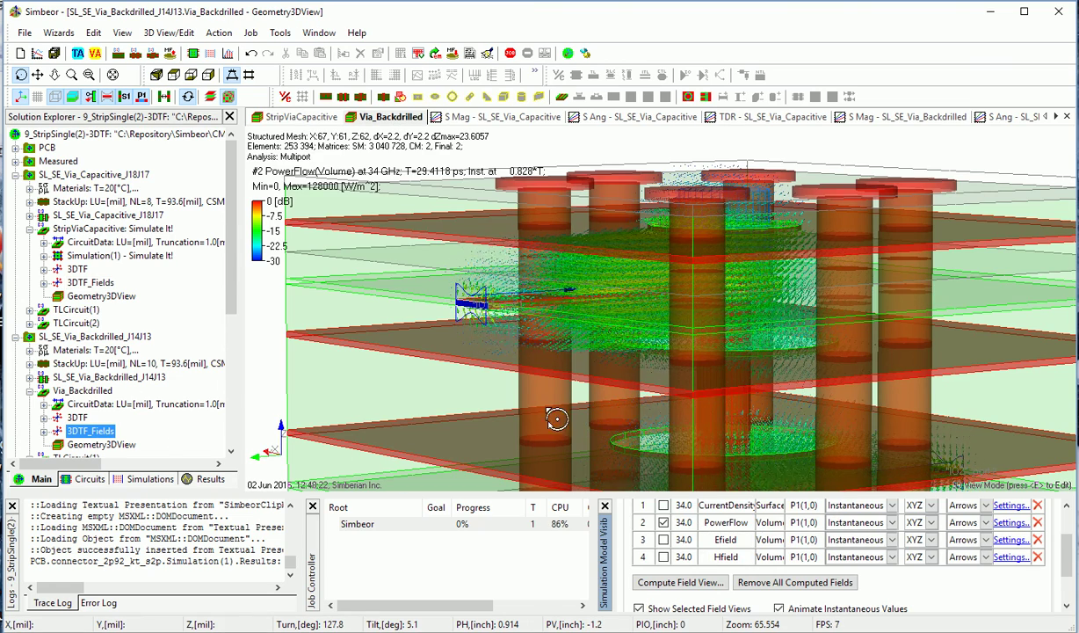
left_click_drag(840, 354, 722, 348)
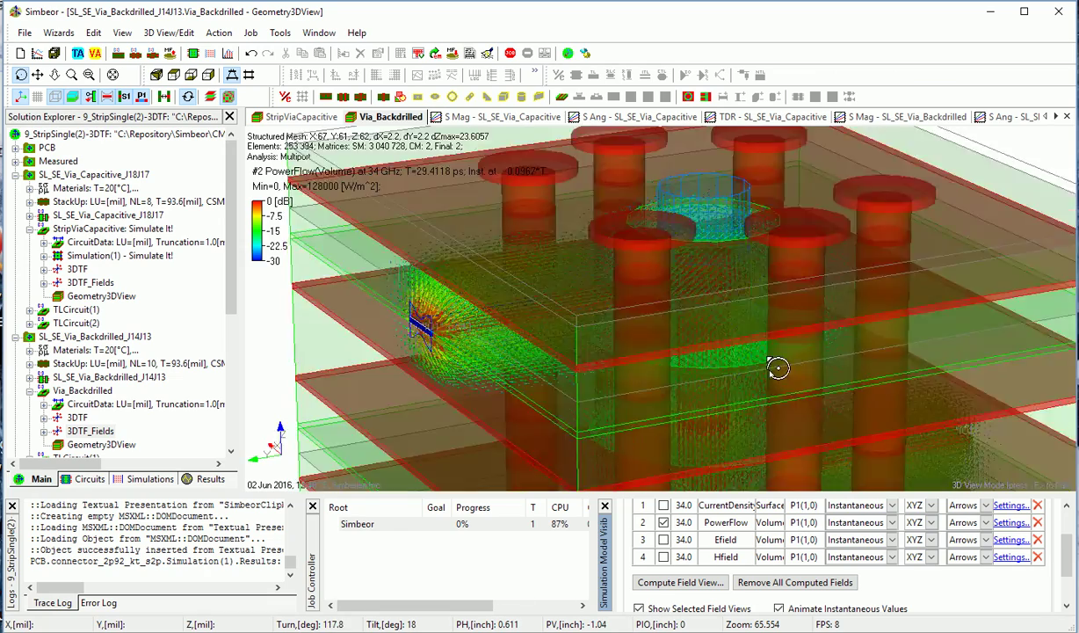
mouse_move(722, 348)
left_mouse_down()
mouse_move(739, 392)
mouse_move(585, 441)
mouse_move(695, 332)
left_mouse_up()
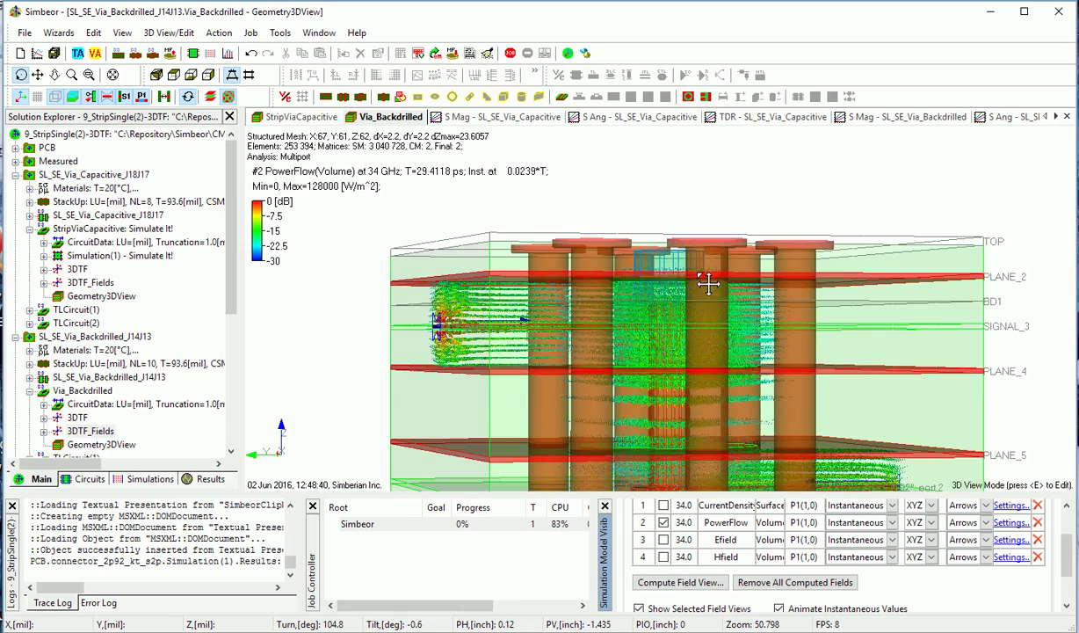
middle_click_drag(712, 349, 705, 312)
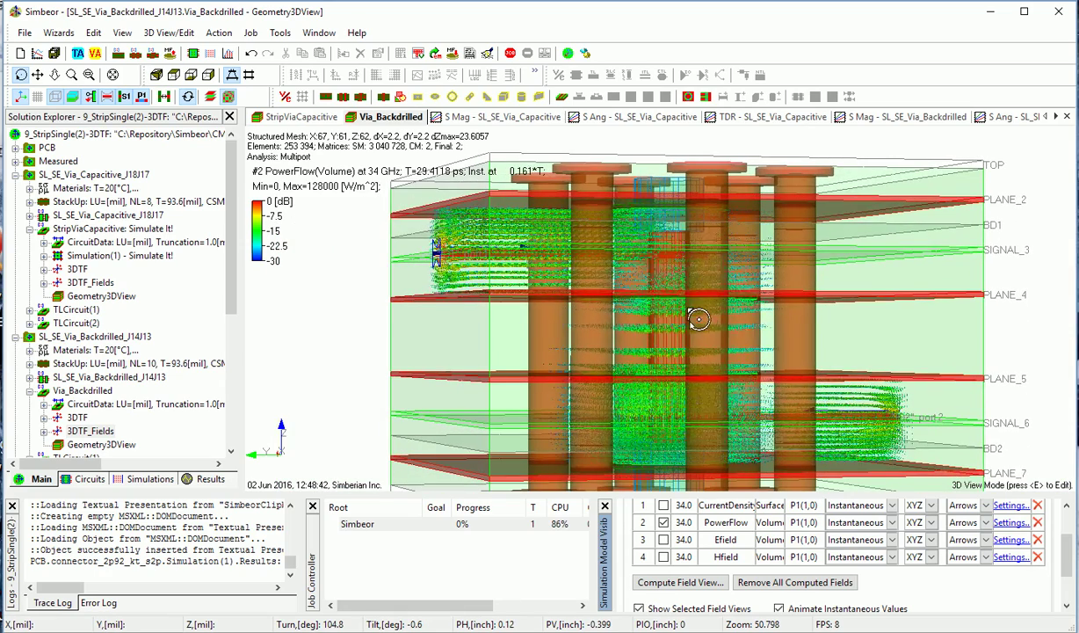
left_click_drag(704, 323, 705, 324)
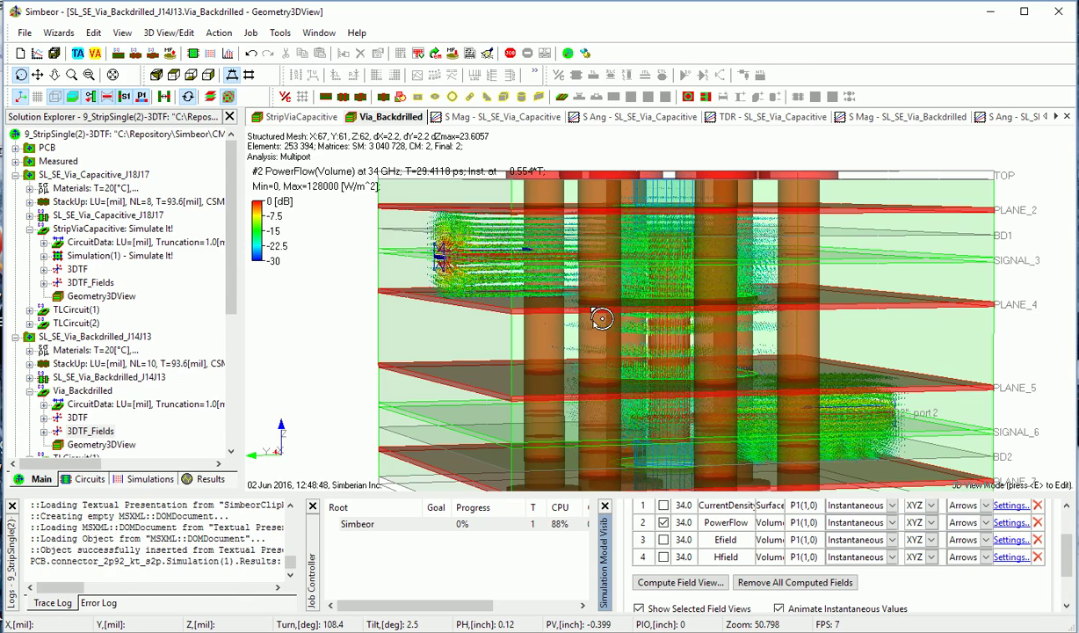
scroll(601, 319, "up", 3)
middle_click_drag(571, 328, 658, 380)
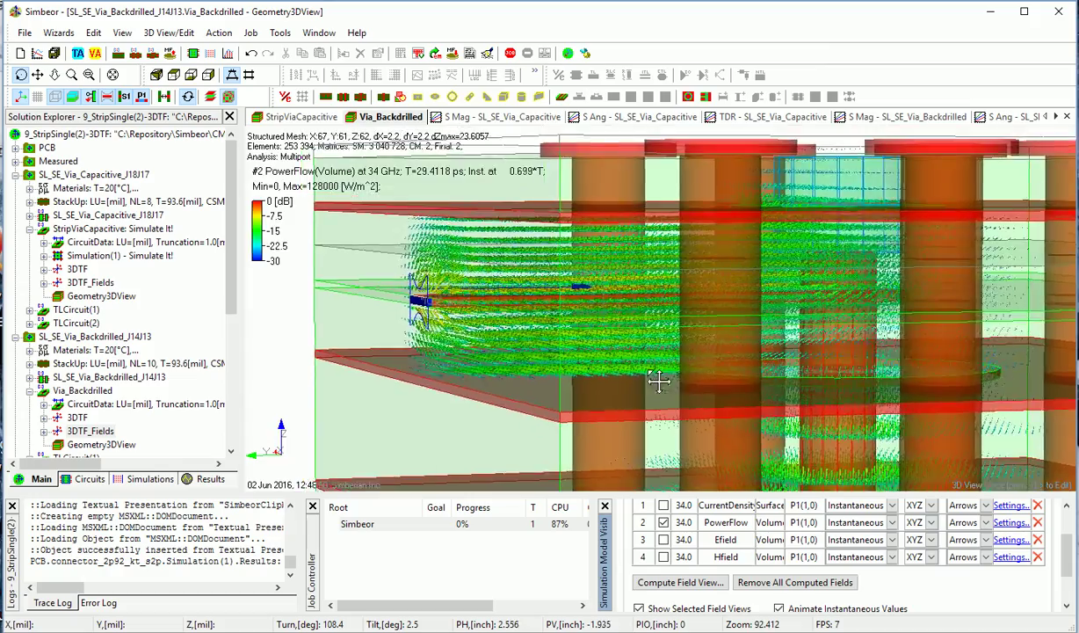
scroll(561, 388, "up", 3)
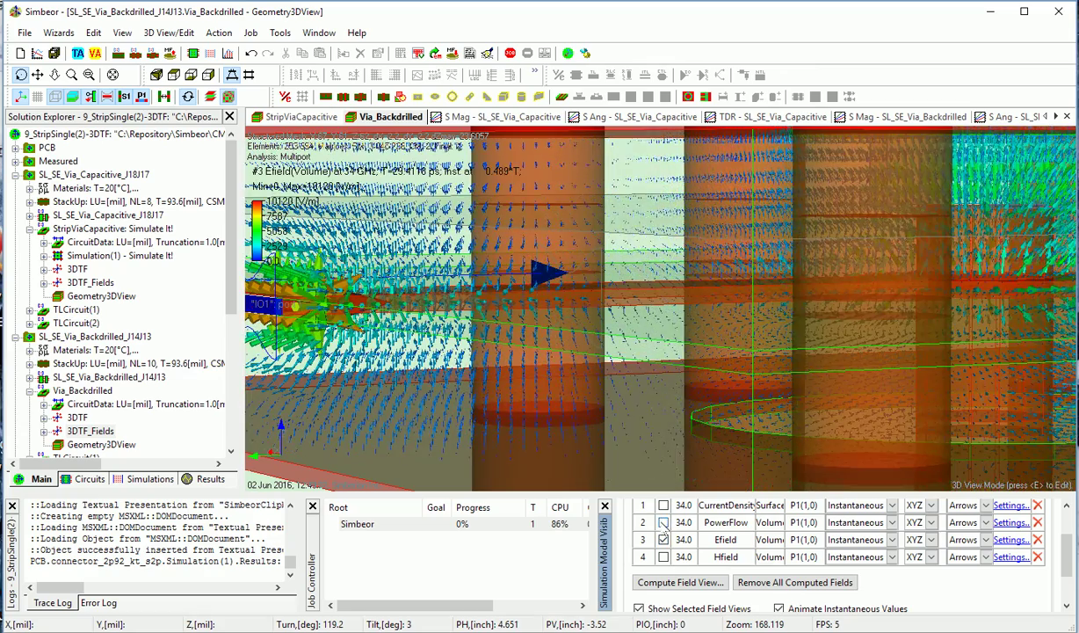
Zoom out of the backdrilled via's 3D field view.
scroll(557, 426, "down", 2)
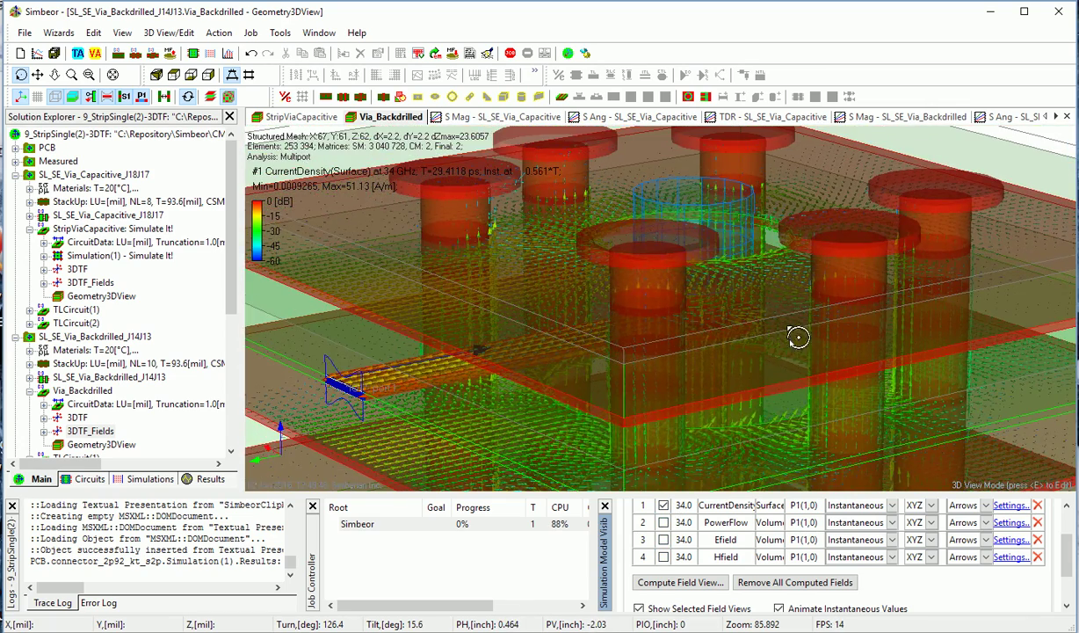
mouse_move(793, 352)
left_mouse_down()
mouse_move(858, 368)
mouse_move(835, 380)
left_mouse_up()
scroll(838, 410, "up", 3)
mouse_move(689, 384)
left_mouse_down()
mouse_move(679, 366)
mouse_move(686, 246)
mouse_move(701, 314)
left_mouse_up()
mouse_move(714, 354)
left_mouse_down()
mouse_move(550, 306)
mouse_move(561, 316)
mouse_move(573, 306)
mouse_move(544, 260)
mouse_move(695, 221)
mouse_move(722, 228)
mouse_move(703, 274)
left_mouse_up()
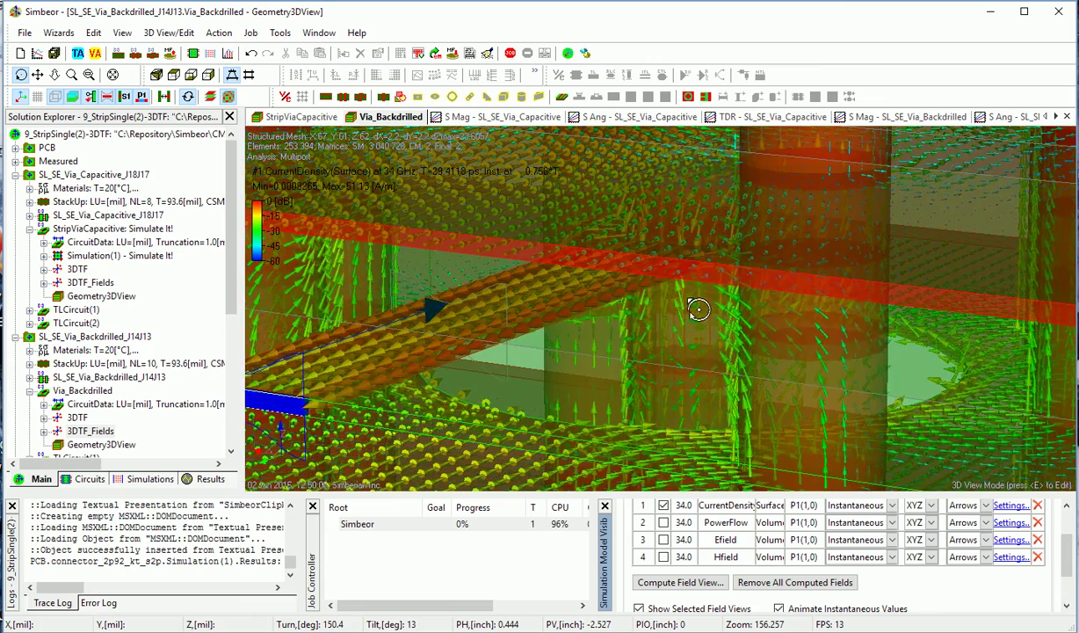
scroll(694, 313, "down", 3)
scroll(696, 316, "down", 2)
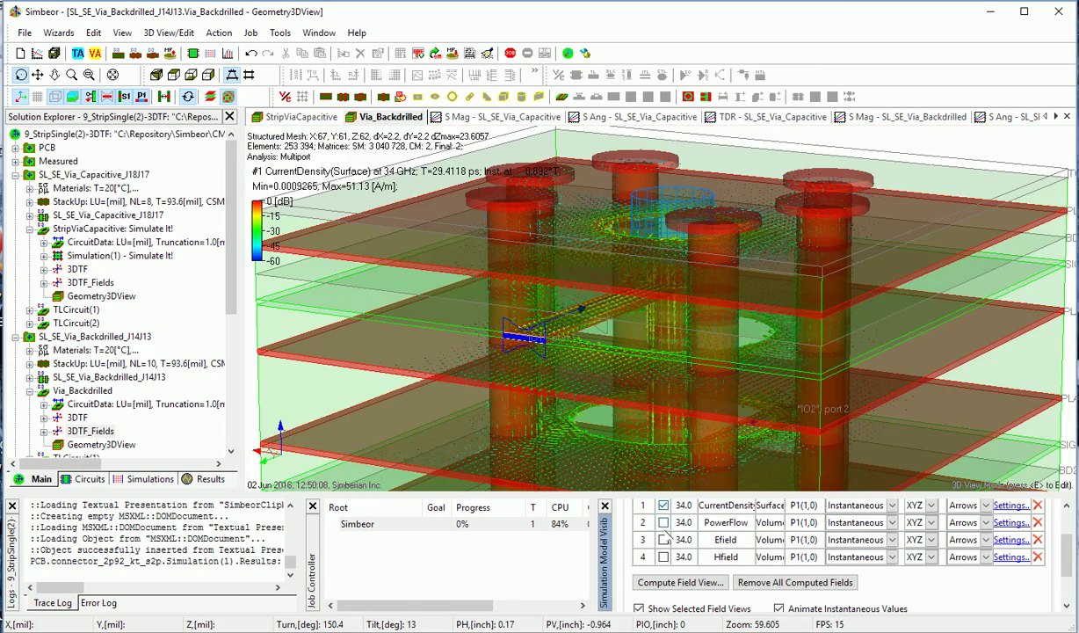
Display the backdrilled via's 34 GHz PowerFlow field, then the StripViaCapacitive 3DTF_Fields power flow zoomed in.
left_click(664, 522)
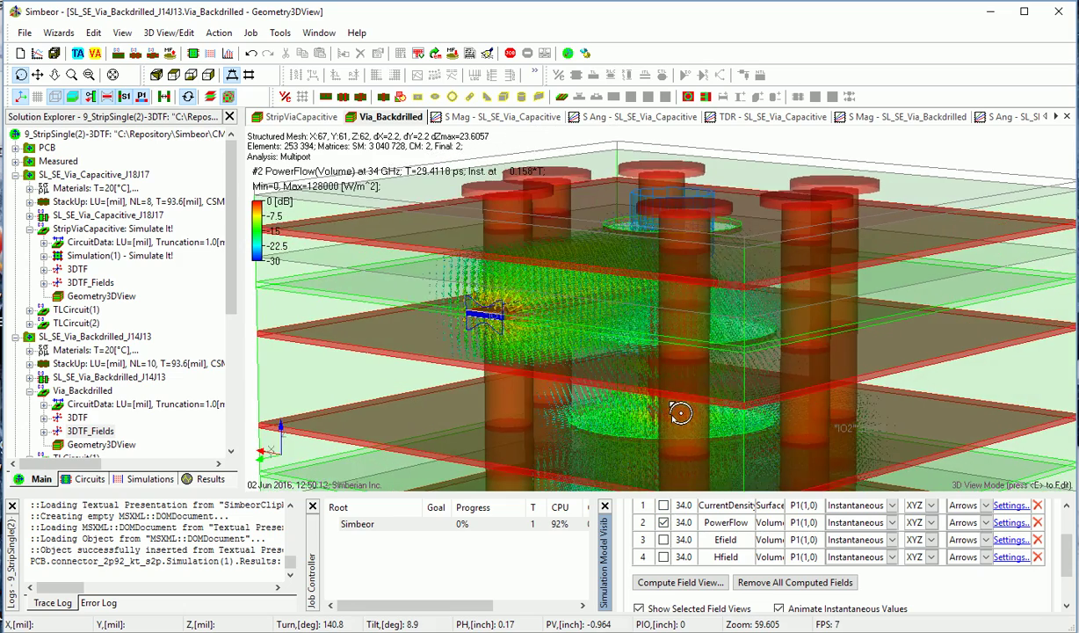
left_click_drag(728, 414, 648, 343)
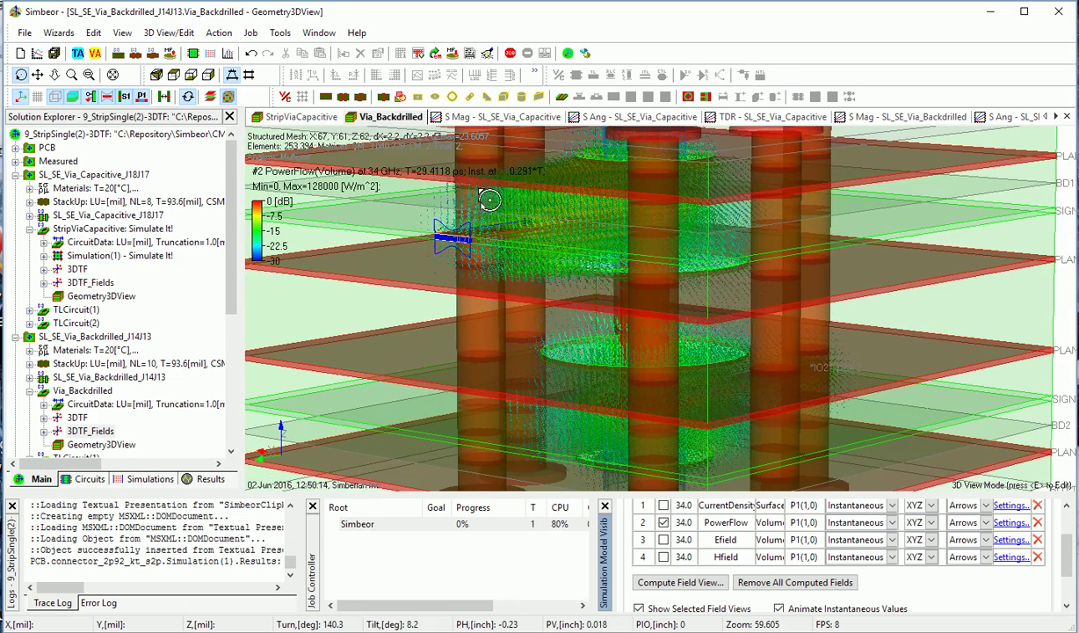
left_click(299, 116)
left_click(91, 281)
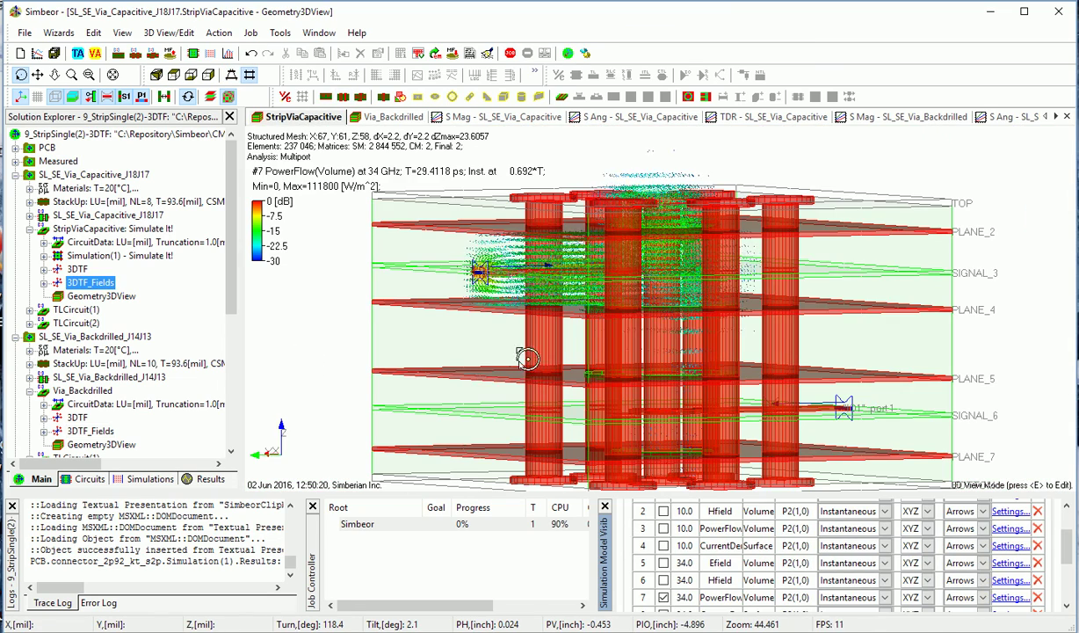
left_click_drag(483, 375, 568, 370)
scroll(571, 370, "up", 2)
scroll(615, 369, "up", 2)
scroll(668, 368, "up", 2)
scroll(677, 368, "up", 1)
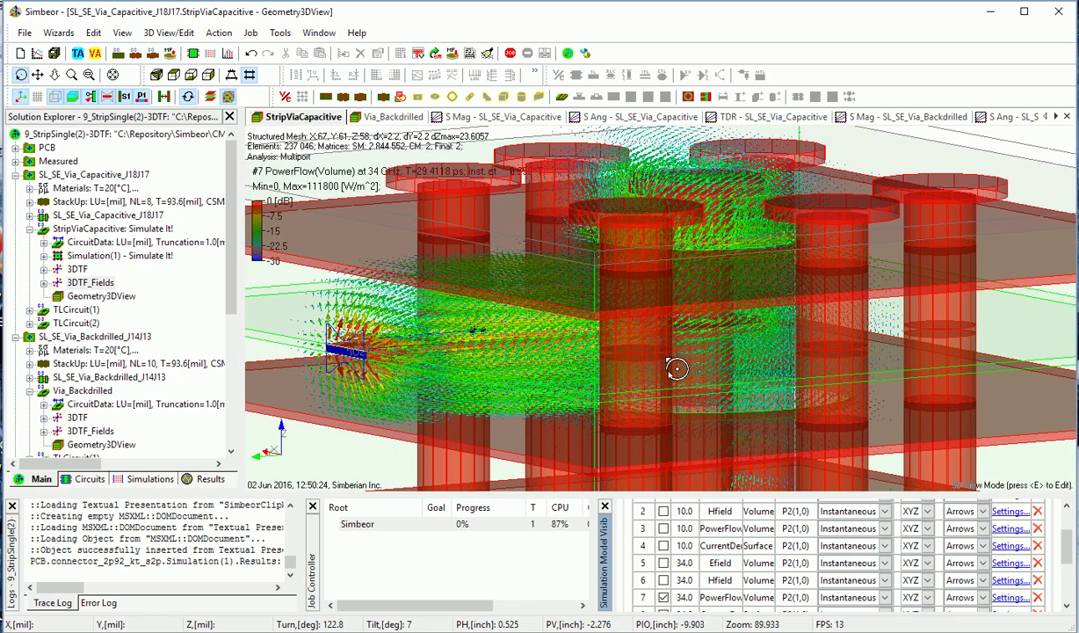